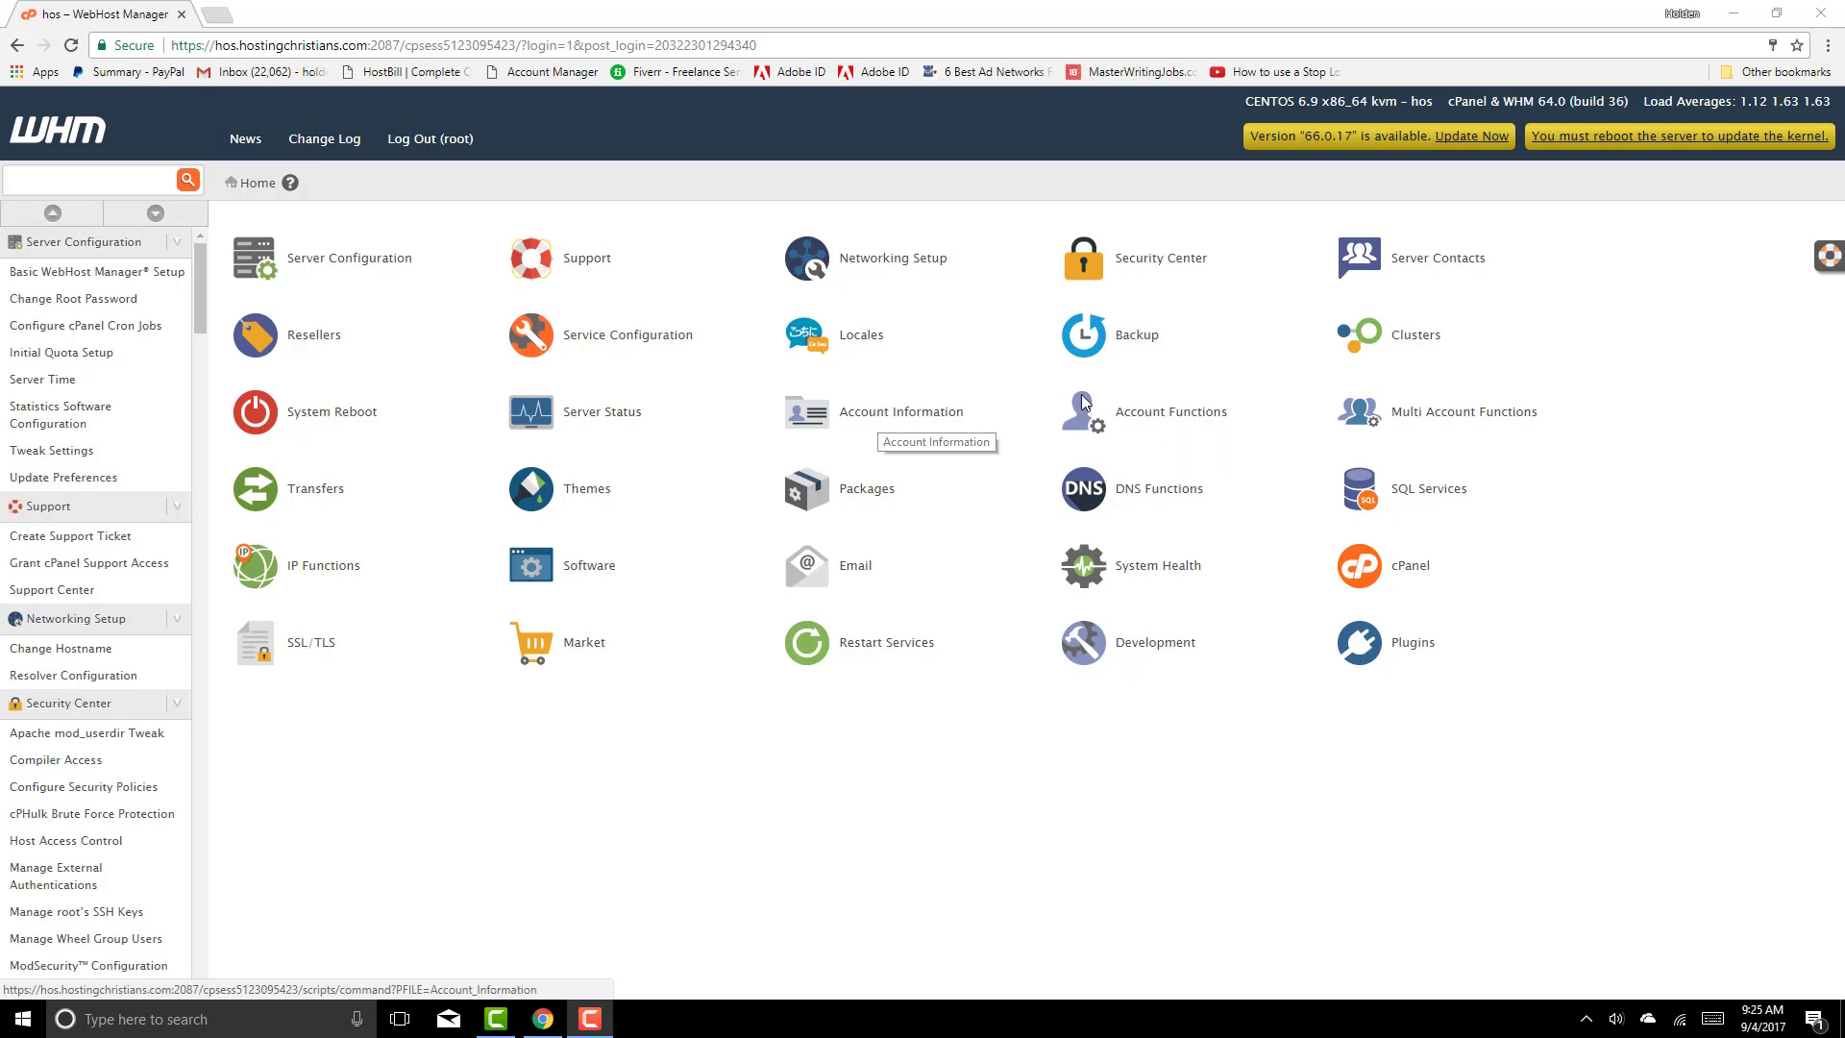
Go from WHM Home to Account Information to list the server's hosting accounts
{"action": "left_click", "coordinate": [1125, 412]}
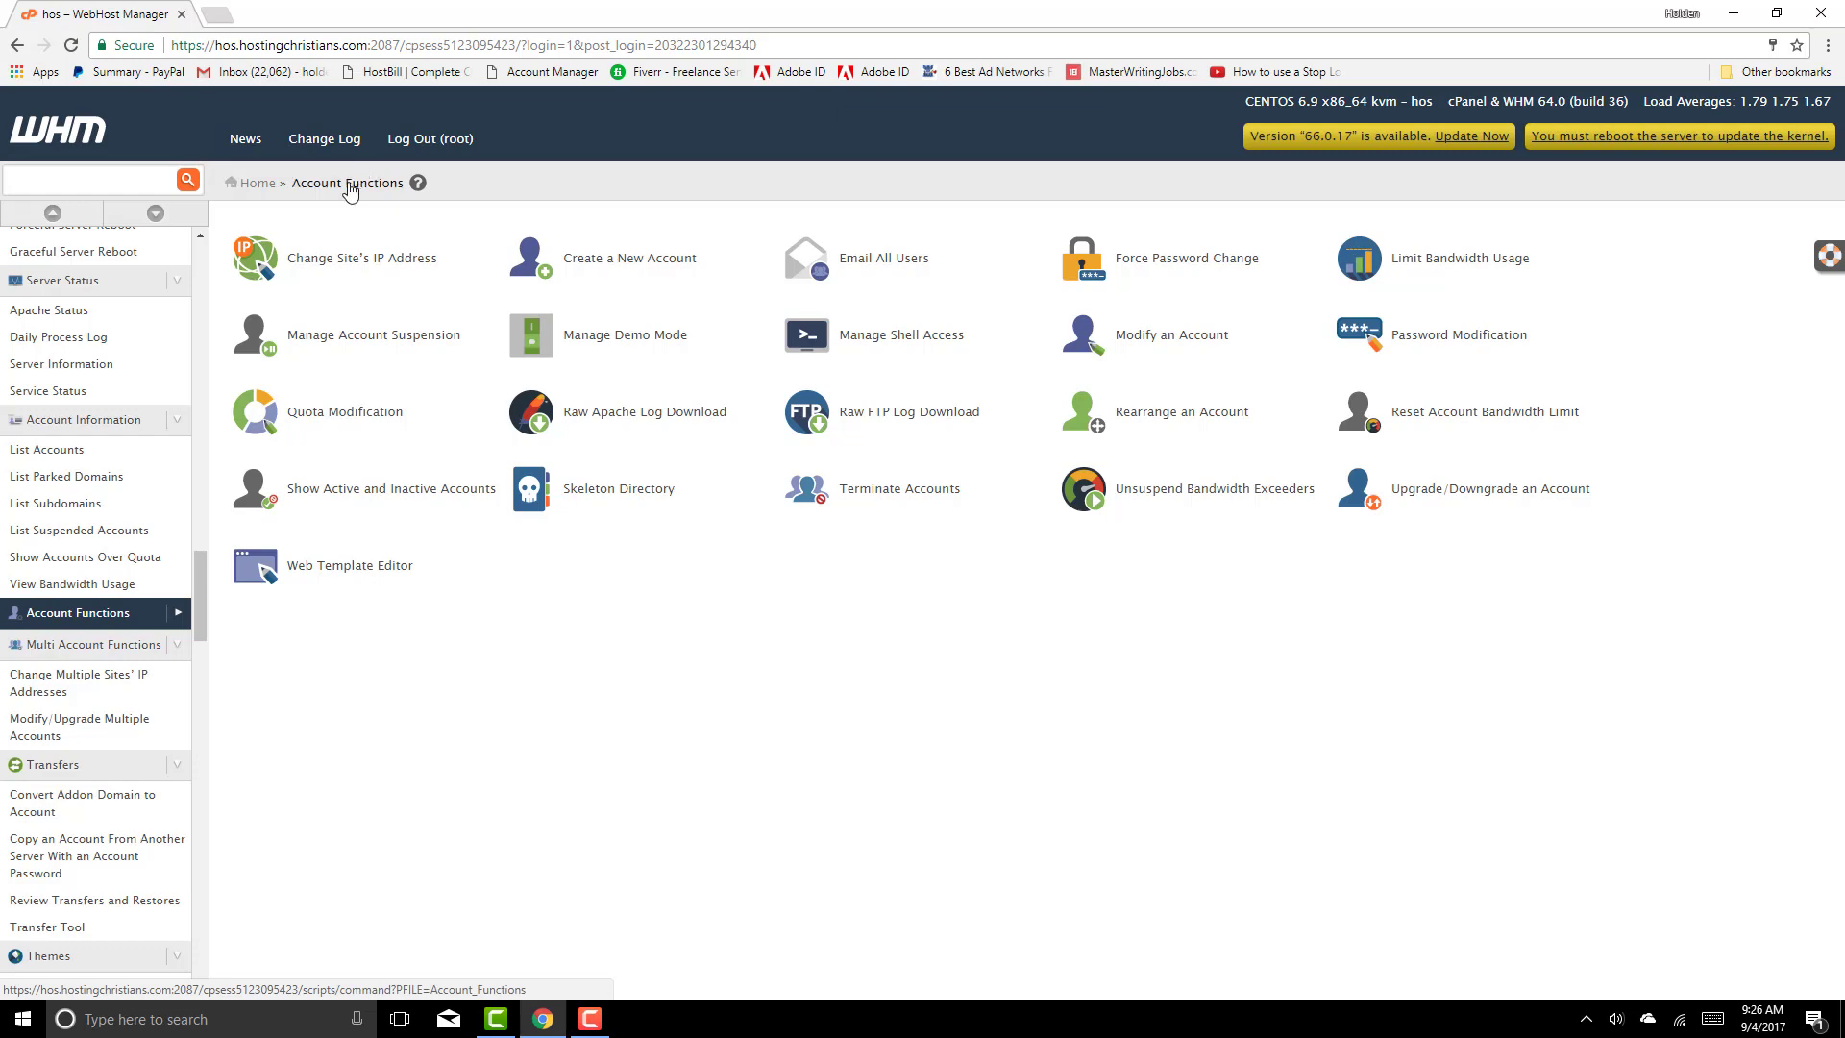
{"action": "left_click", "coordinate": [256, 182]}
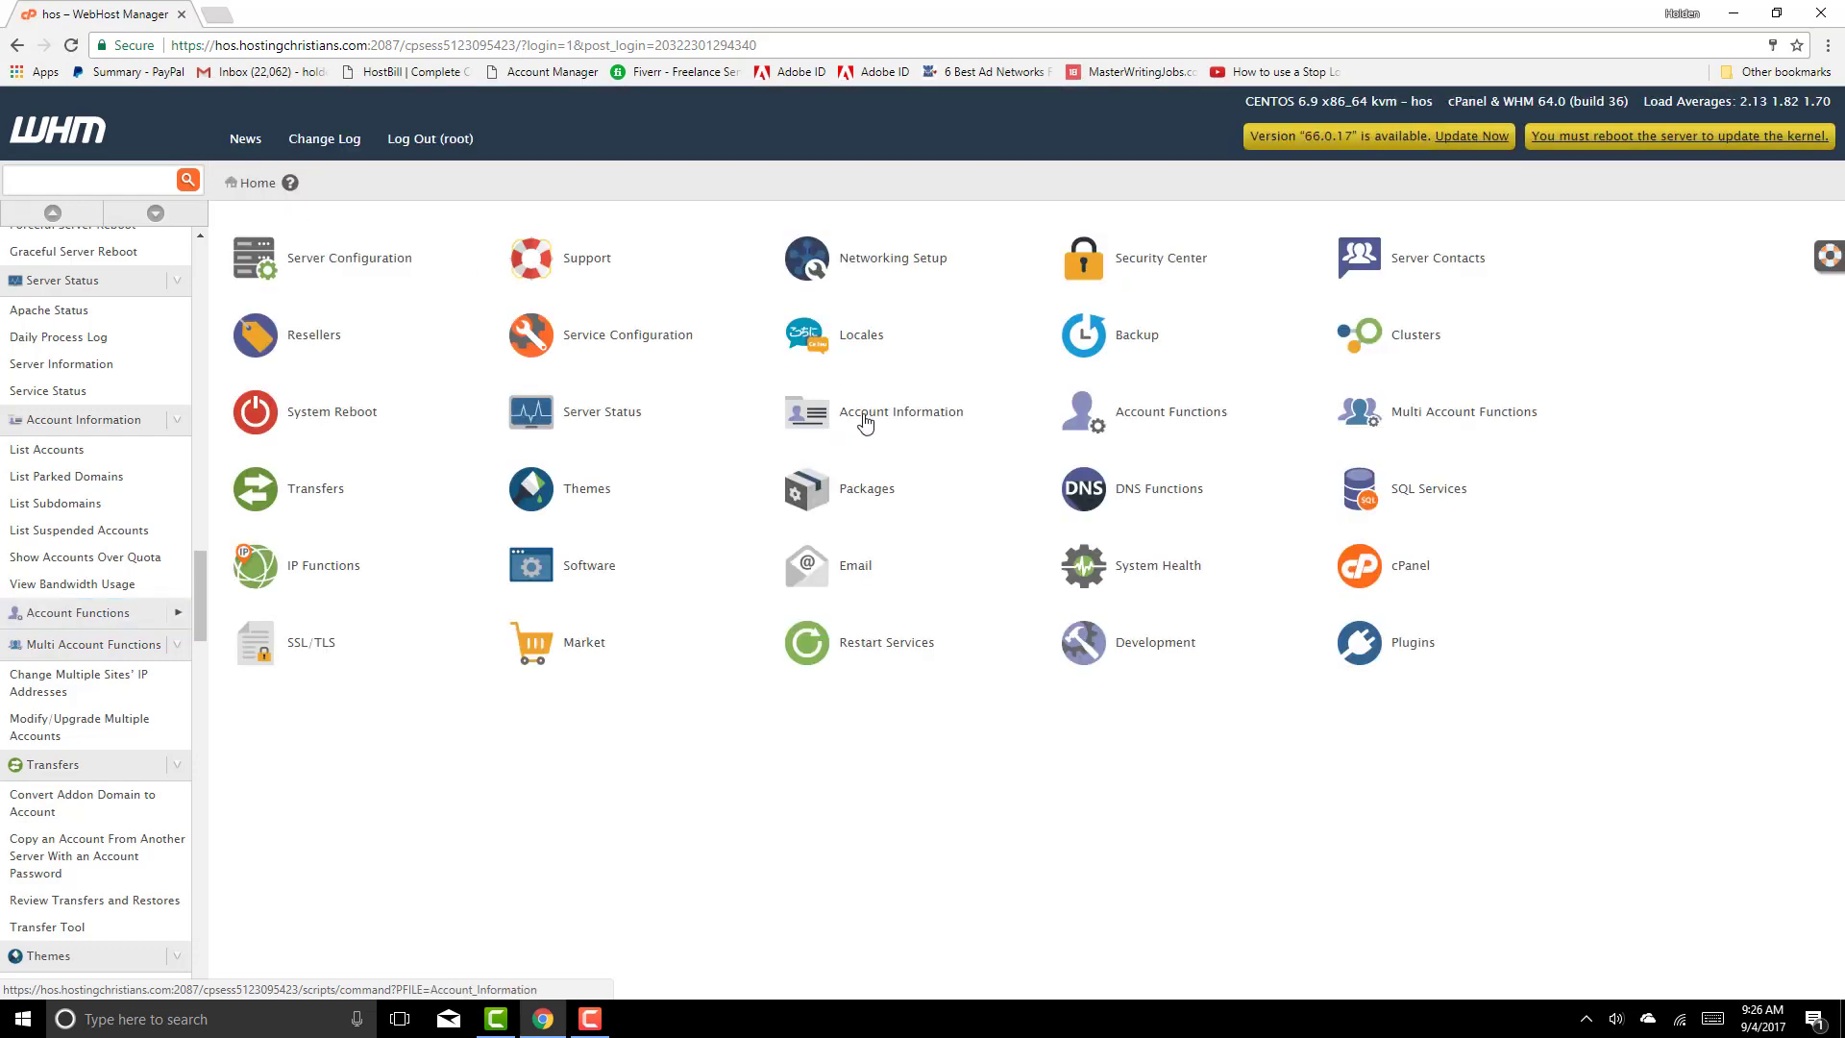
{"action": "left_click", "coordinate": [865, 421]}
Open the client account's cPanel from the account list and scroll down to its Software section
{"action": "left_click", "coordinate": [295, 270]}
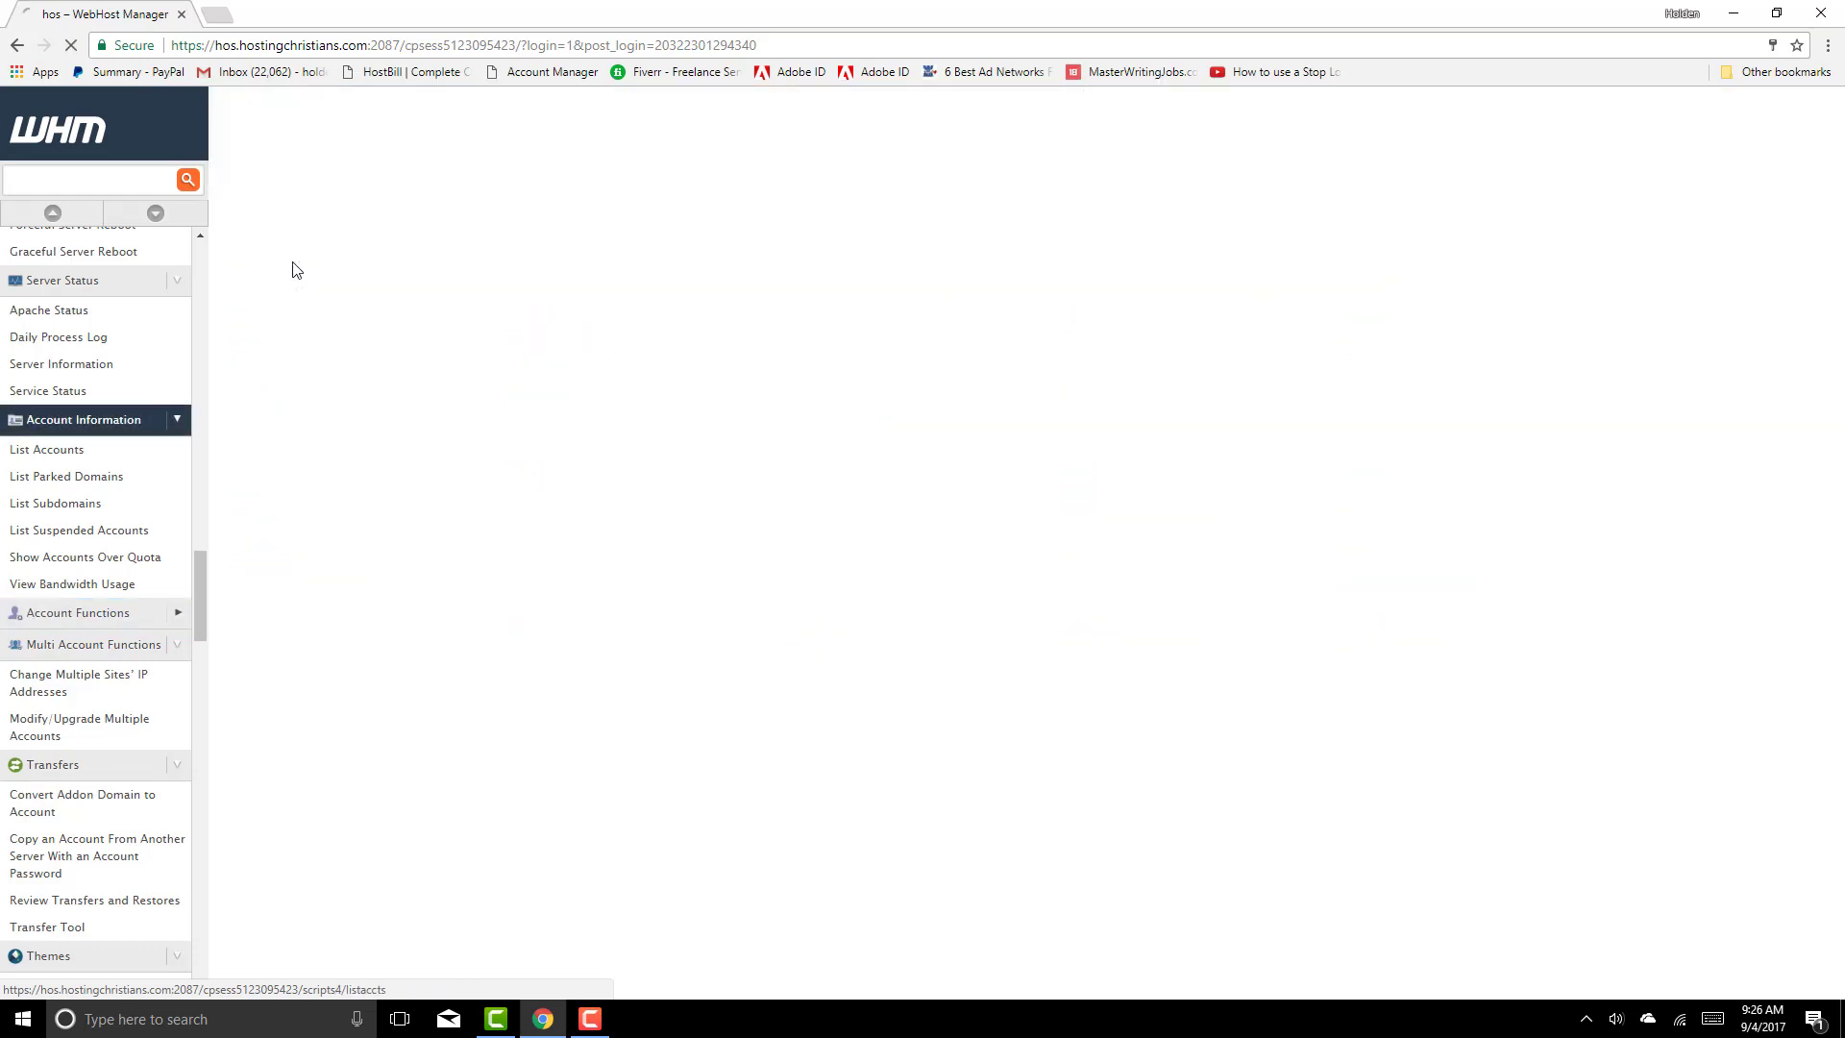
{"action": "scroll", "coordinate": [404, 501], "scroll_direction": "down", "scroll_amount": 4}
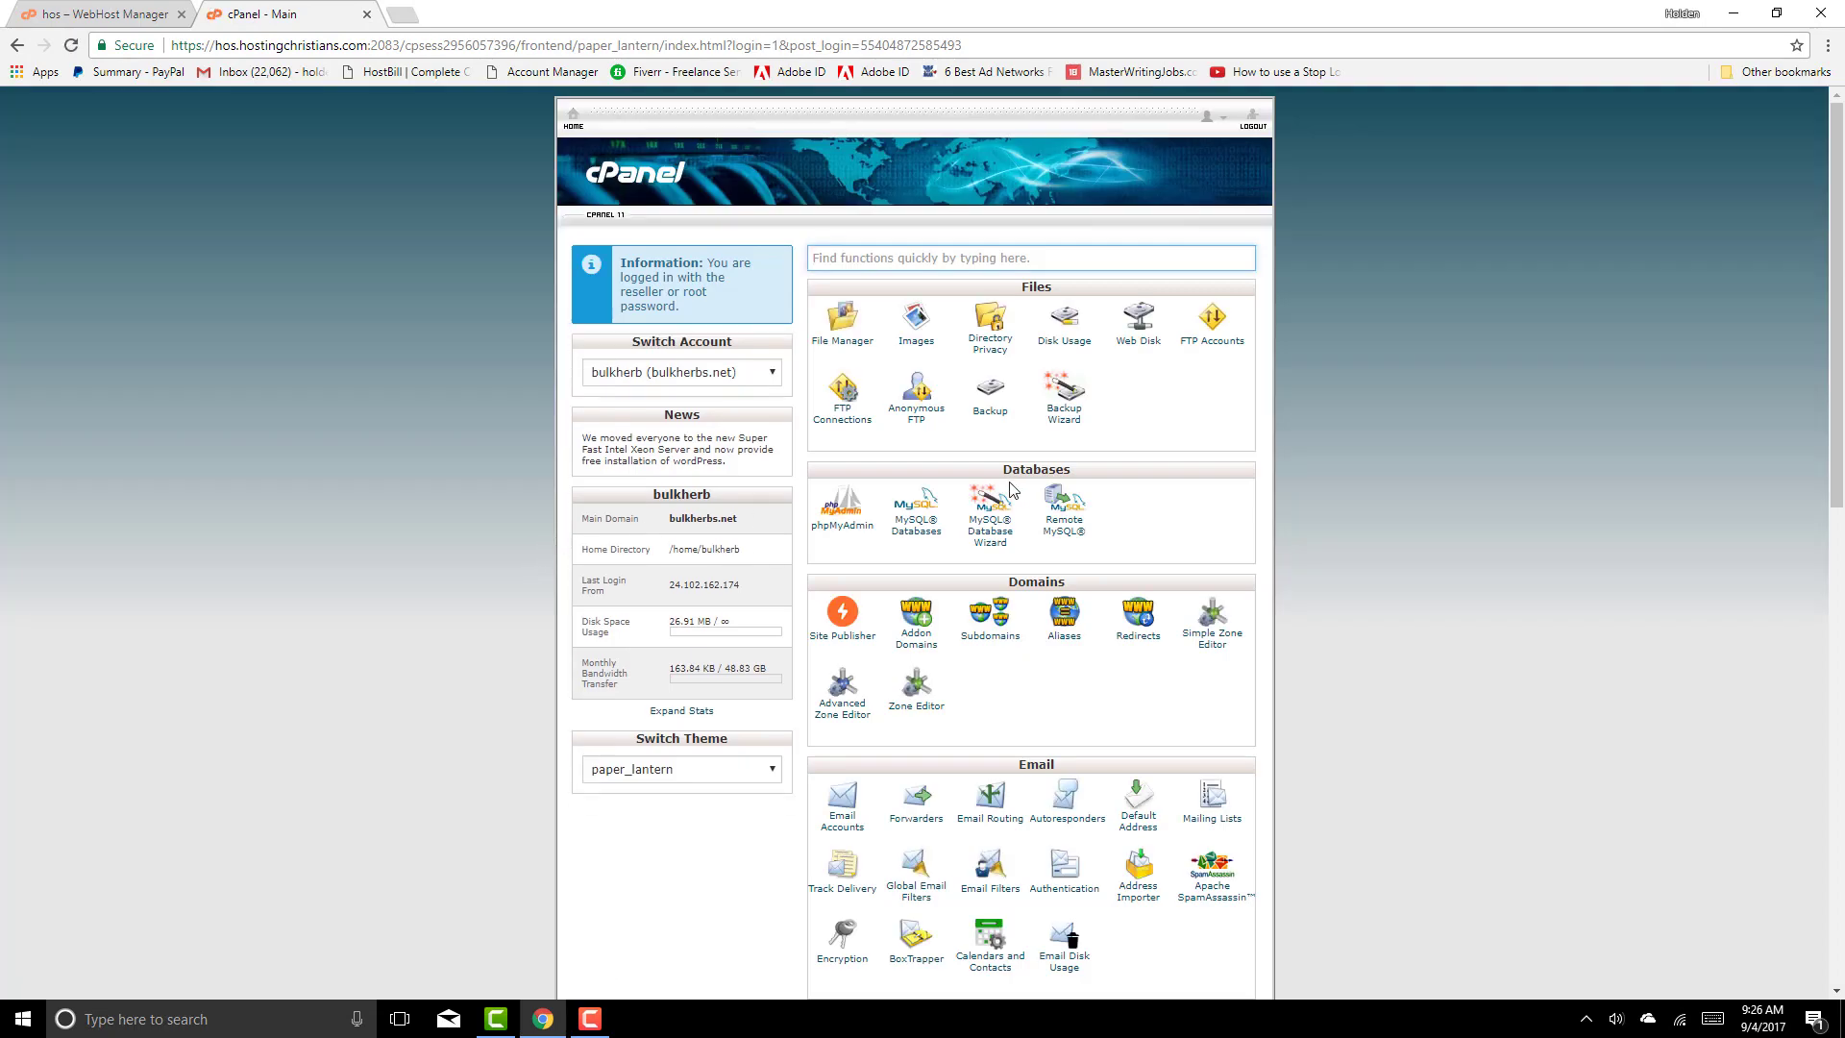
{"action": "scroll", "coordinate": [1031, 613], "scroll_direction": "down", "scroll_amount": 3}
{"action": "scroll", "coordinate": [1030, 538], "scroll_direction": "up", "scroll_amount": 3}
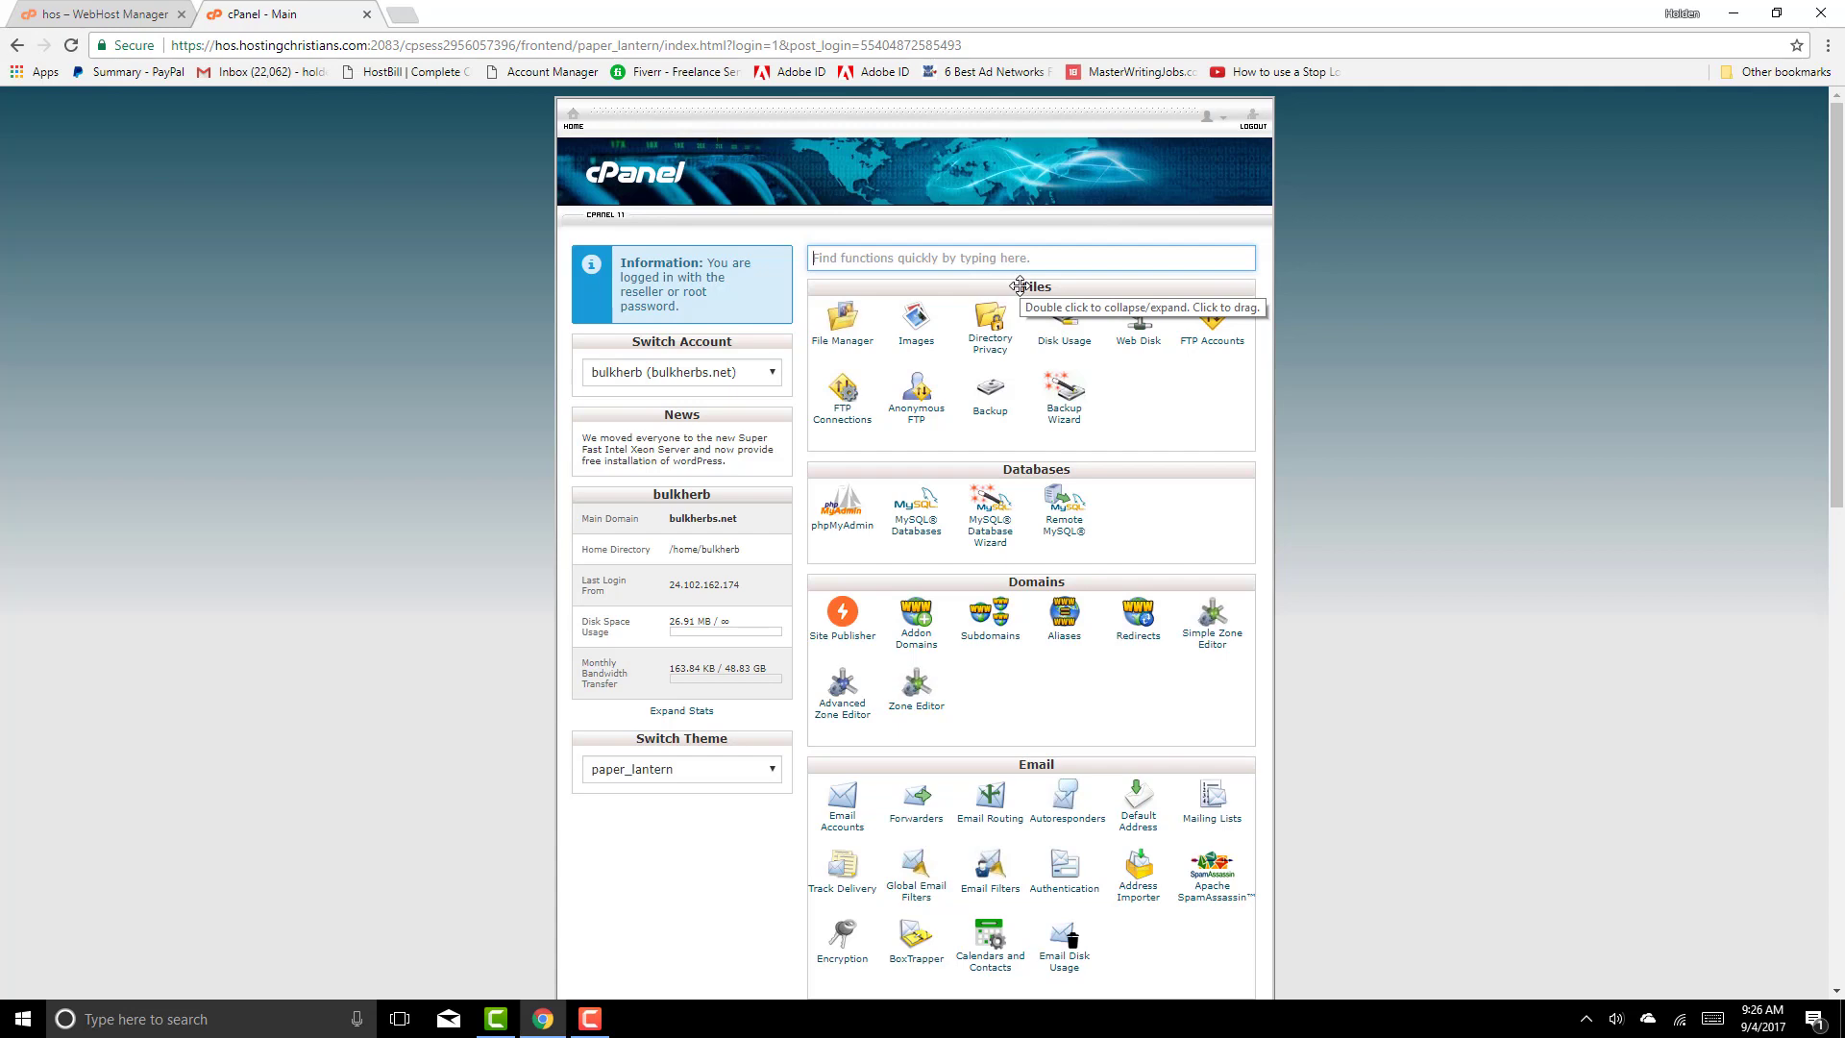
{"action": "scroll", "coordinate": [1098, 458], "scroll_direction": "down", "scroll_amount": 2}
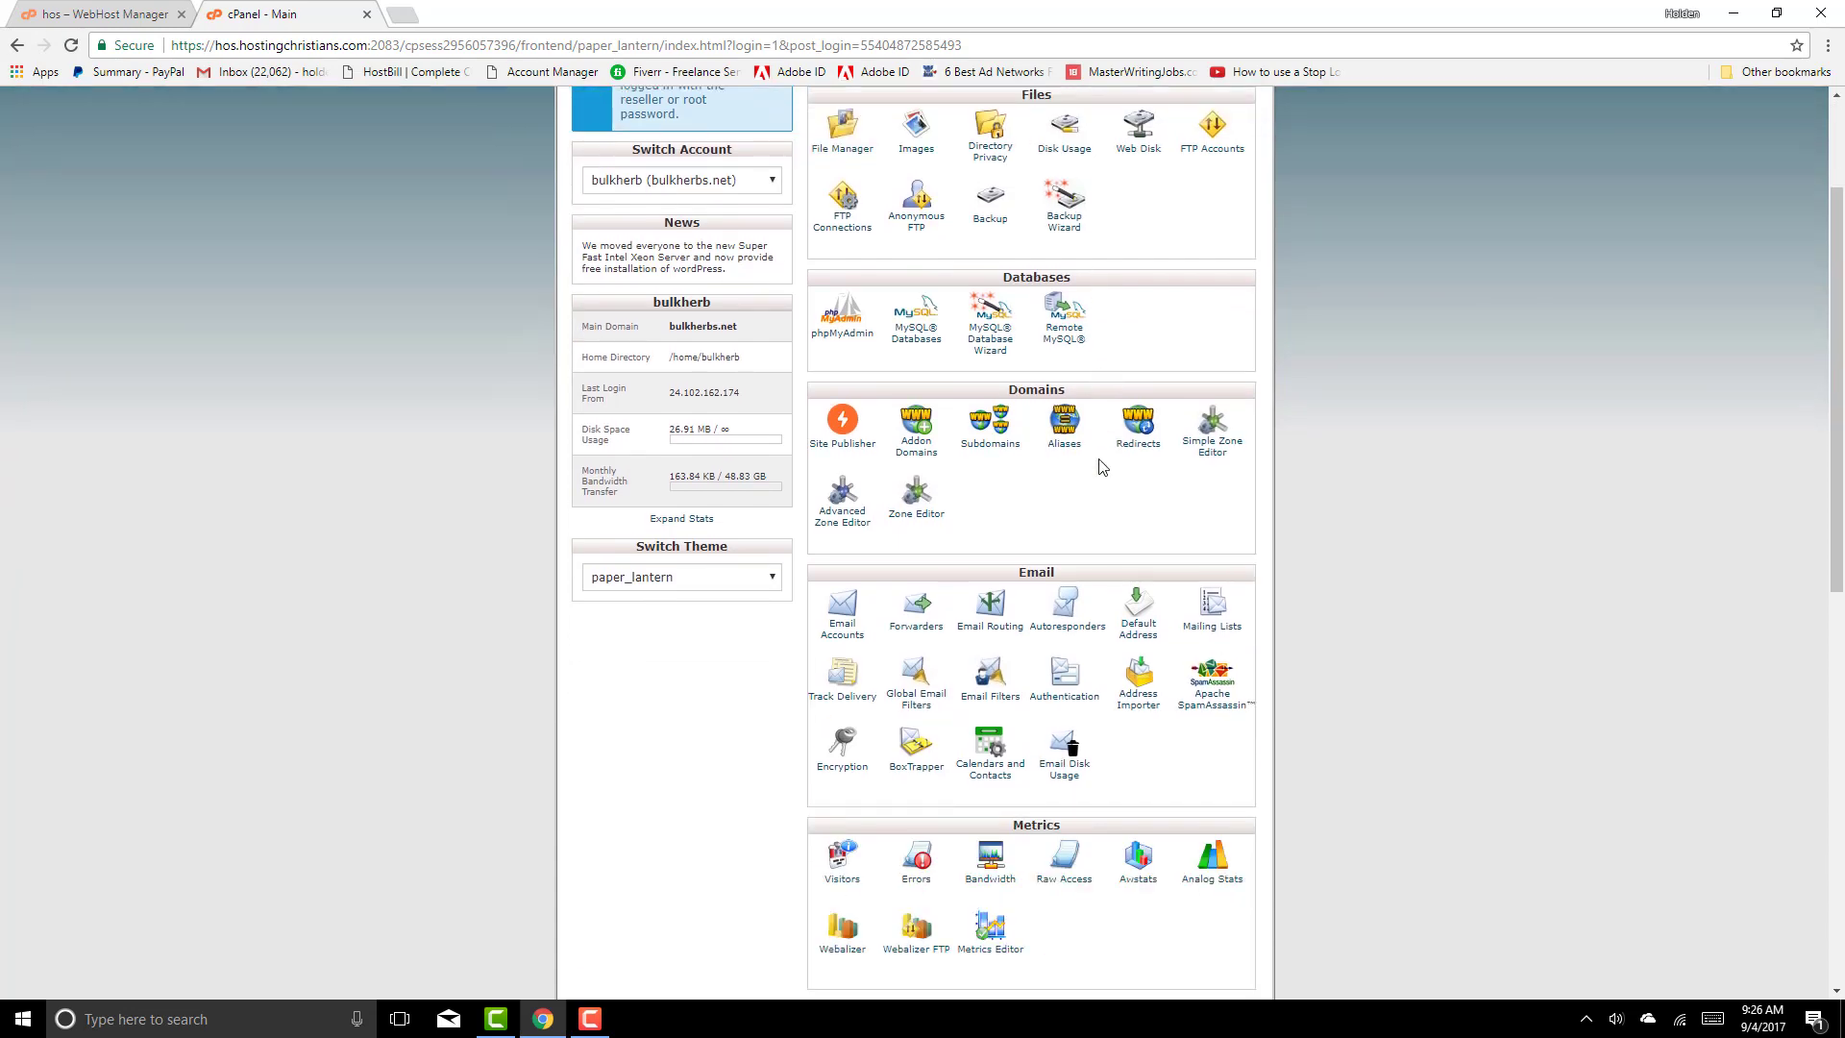
{"action": "scroll", "coordinate": [1102, 466], "scroll_direction": "down", "scroll_amount": 2}
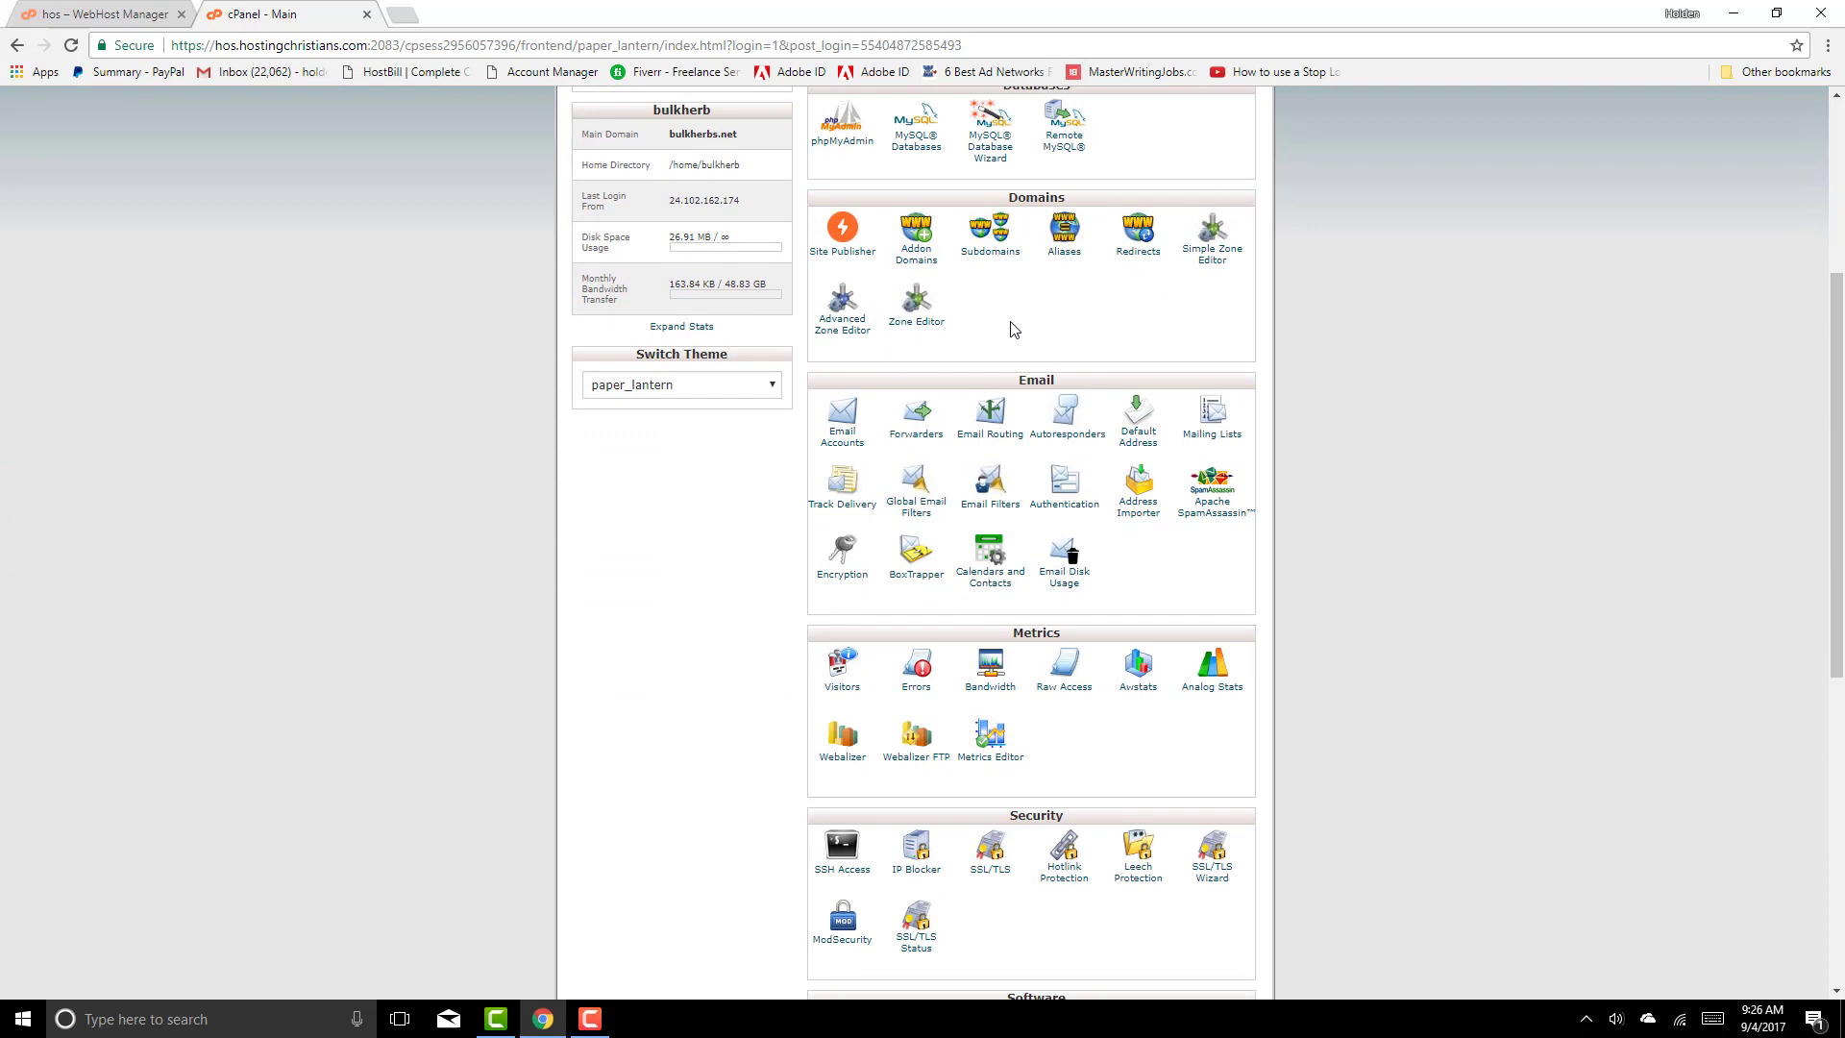
{"action": "scroll", "coordinate": [1014, 330], "scroll_direction": "down", "scroll_amount": 5}
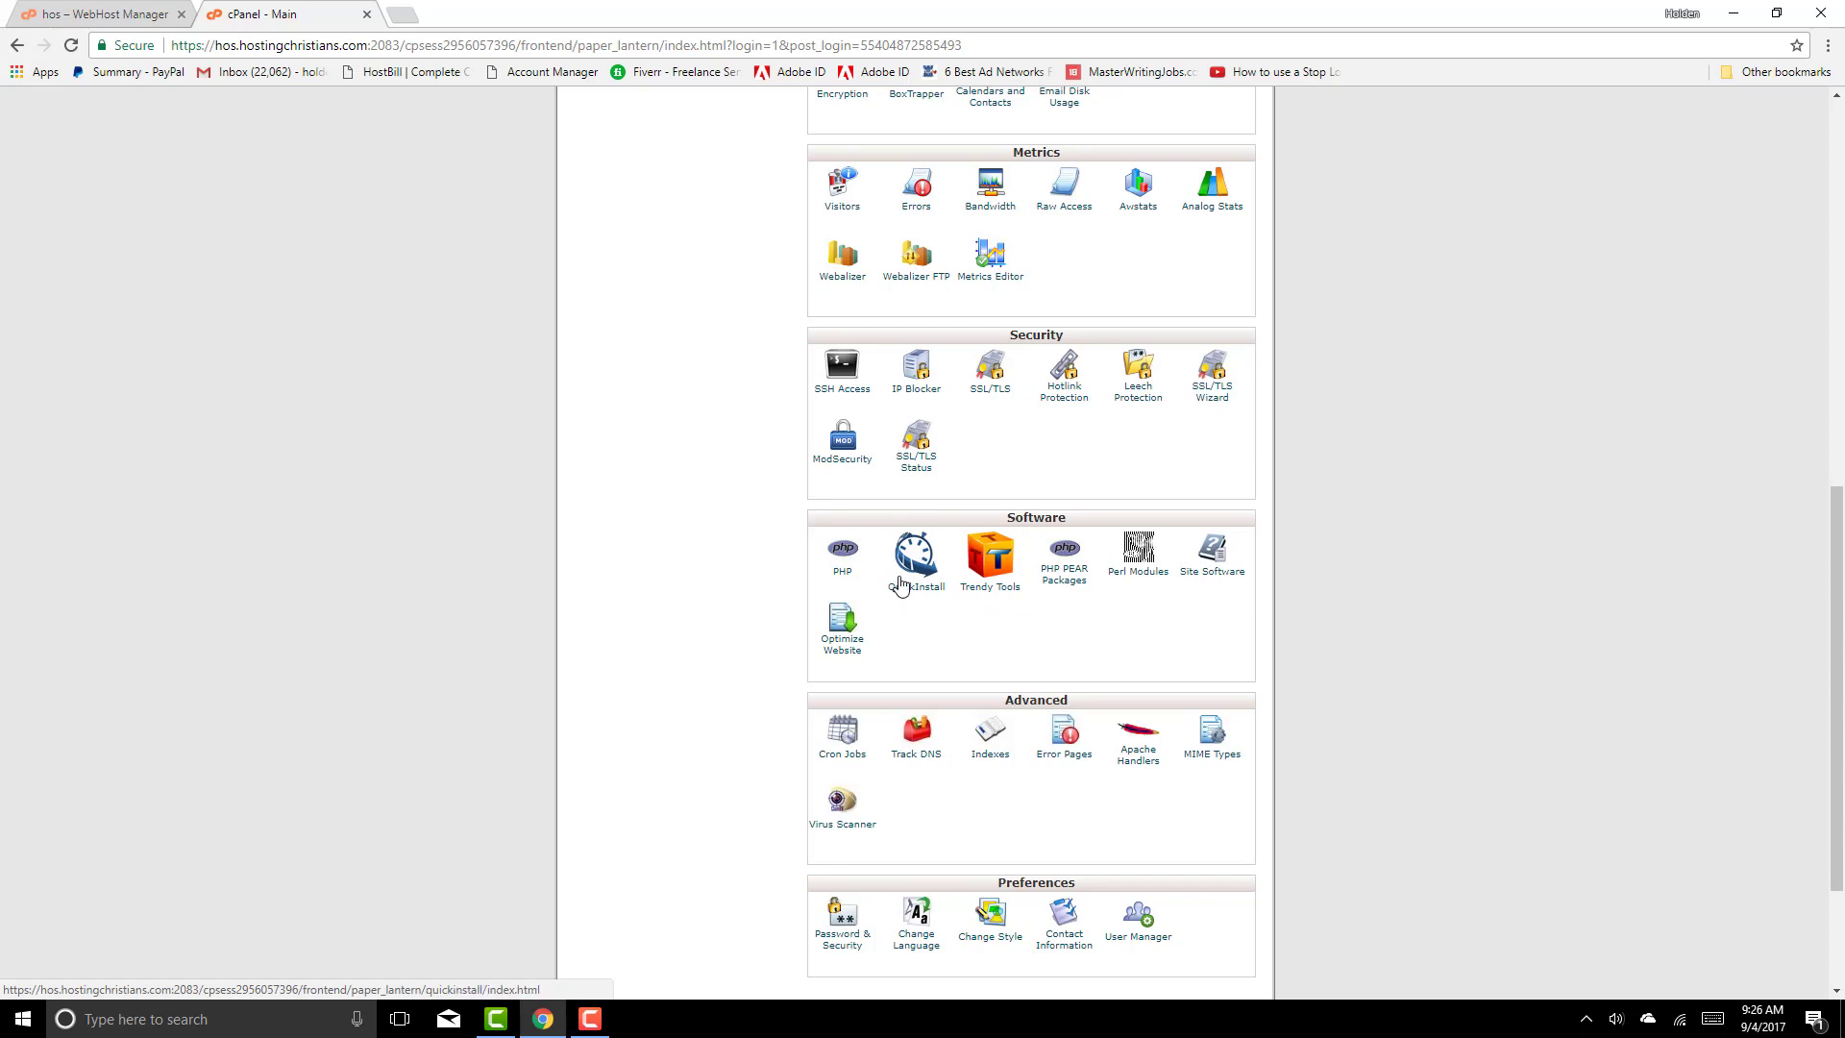
Open Site Software, choose WordPress (legacy) v4.7.3, and bring up its install form with path 'wordpress'
{"action": "left_click", "coordinate": [1215, 564]}
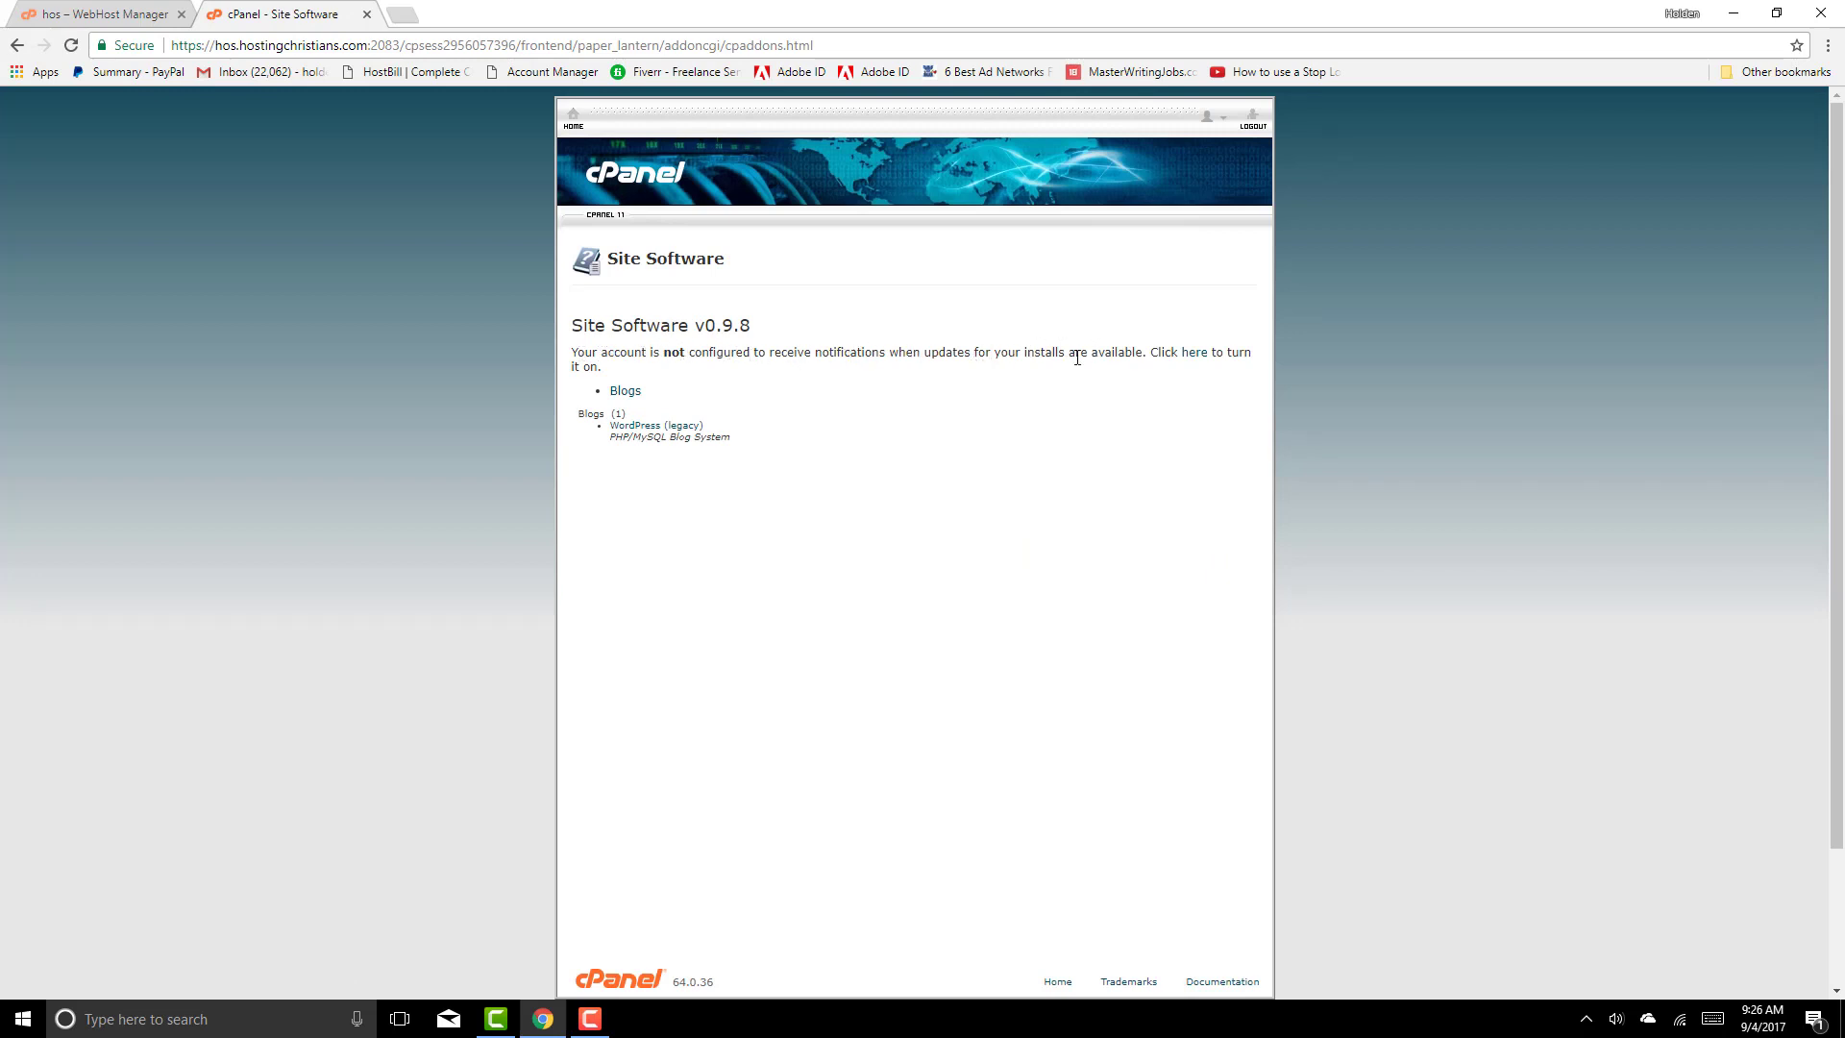
{"action": "left_click", "coordinate": [634, 429]}
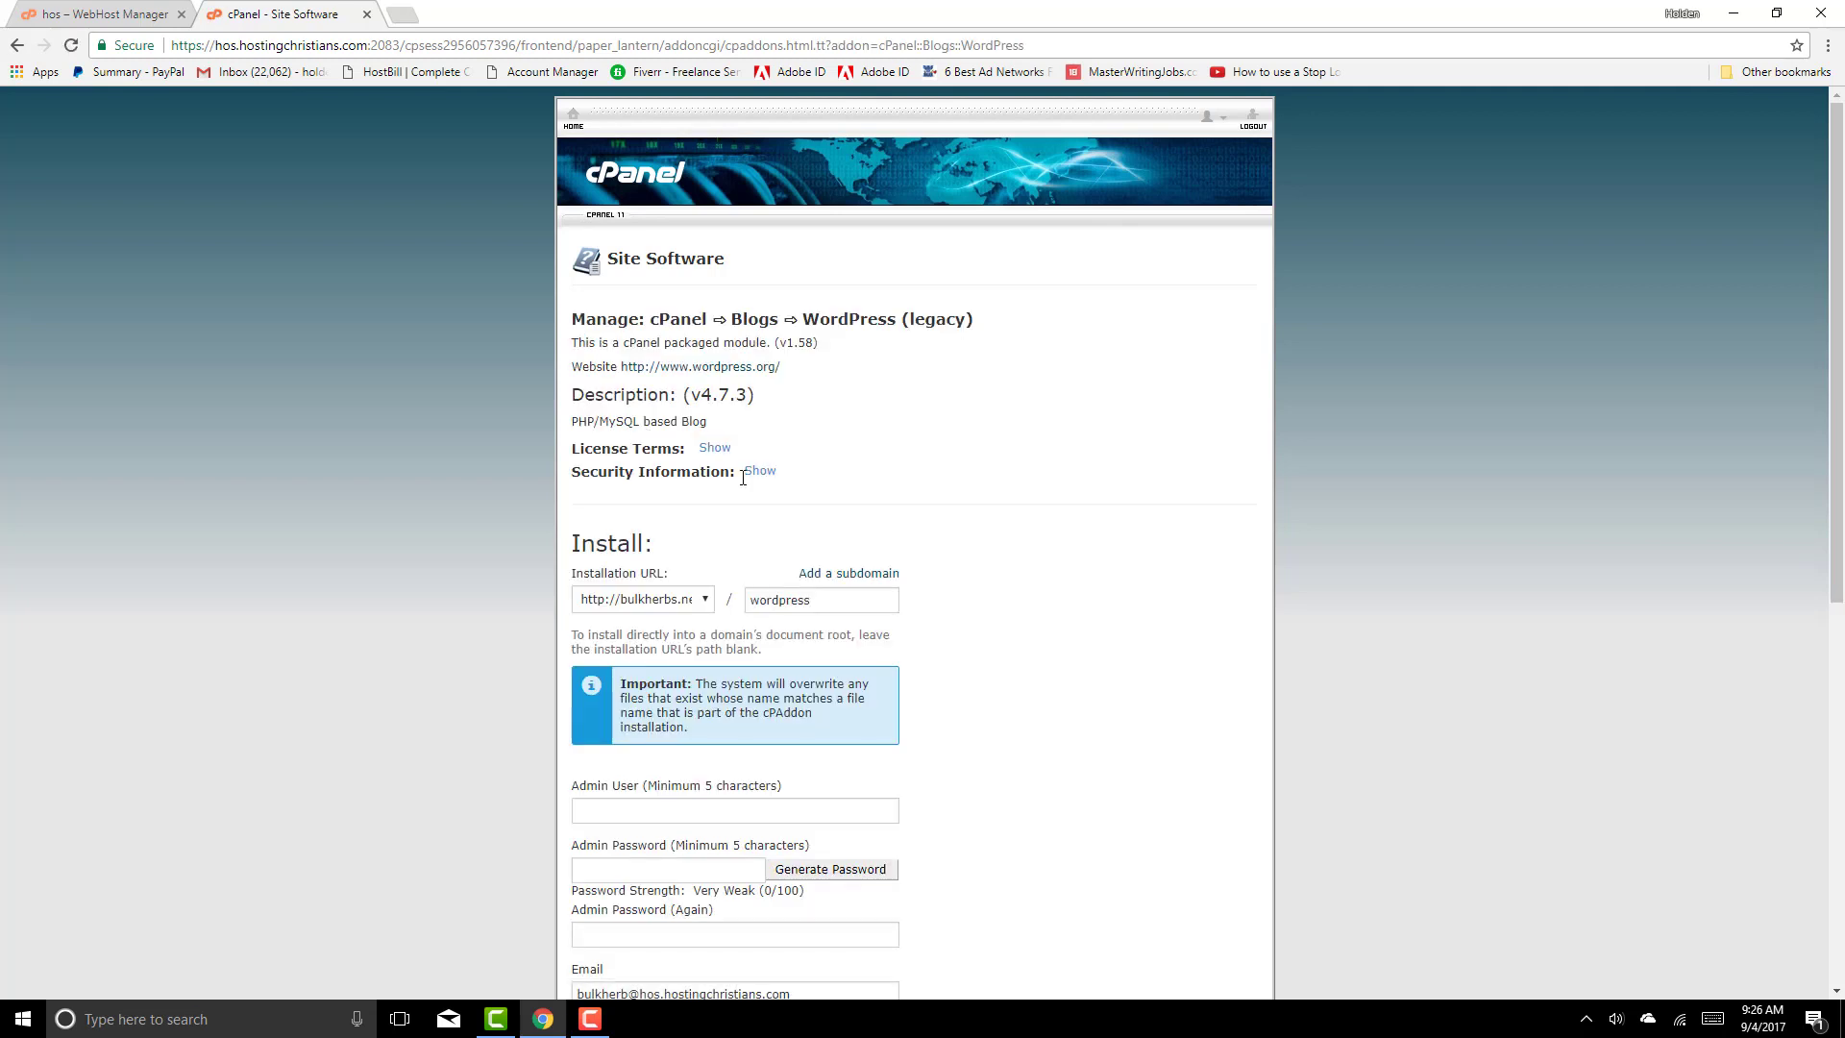
{"action": "scroll", "coordinate": [909, 482], "scroll_direction": "down", "scroll_amount": 3}
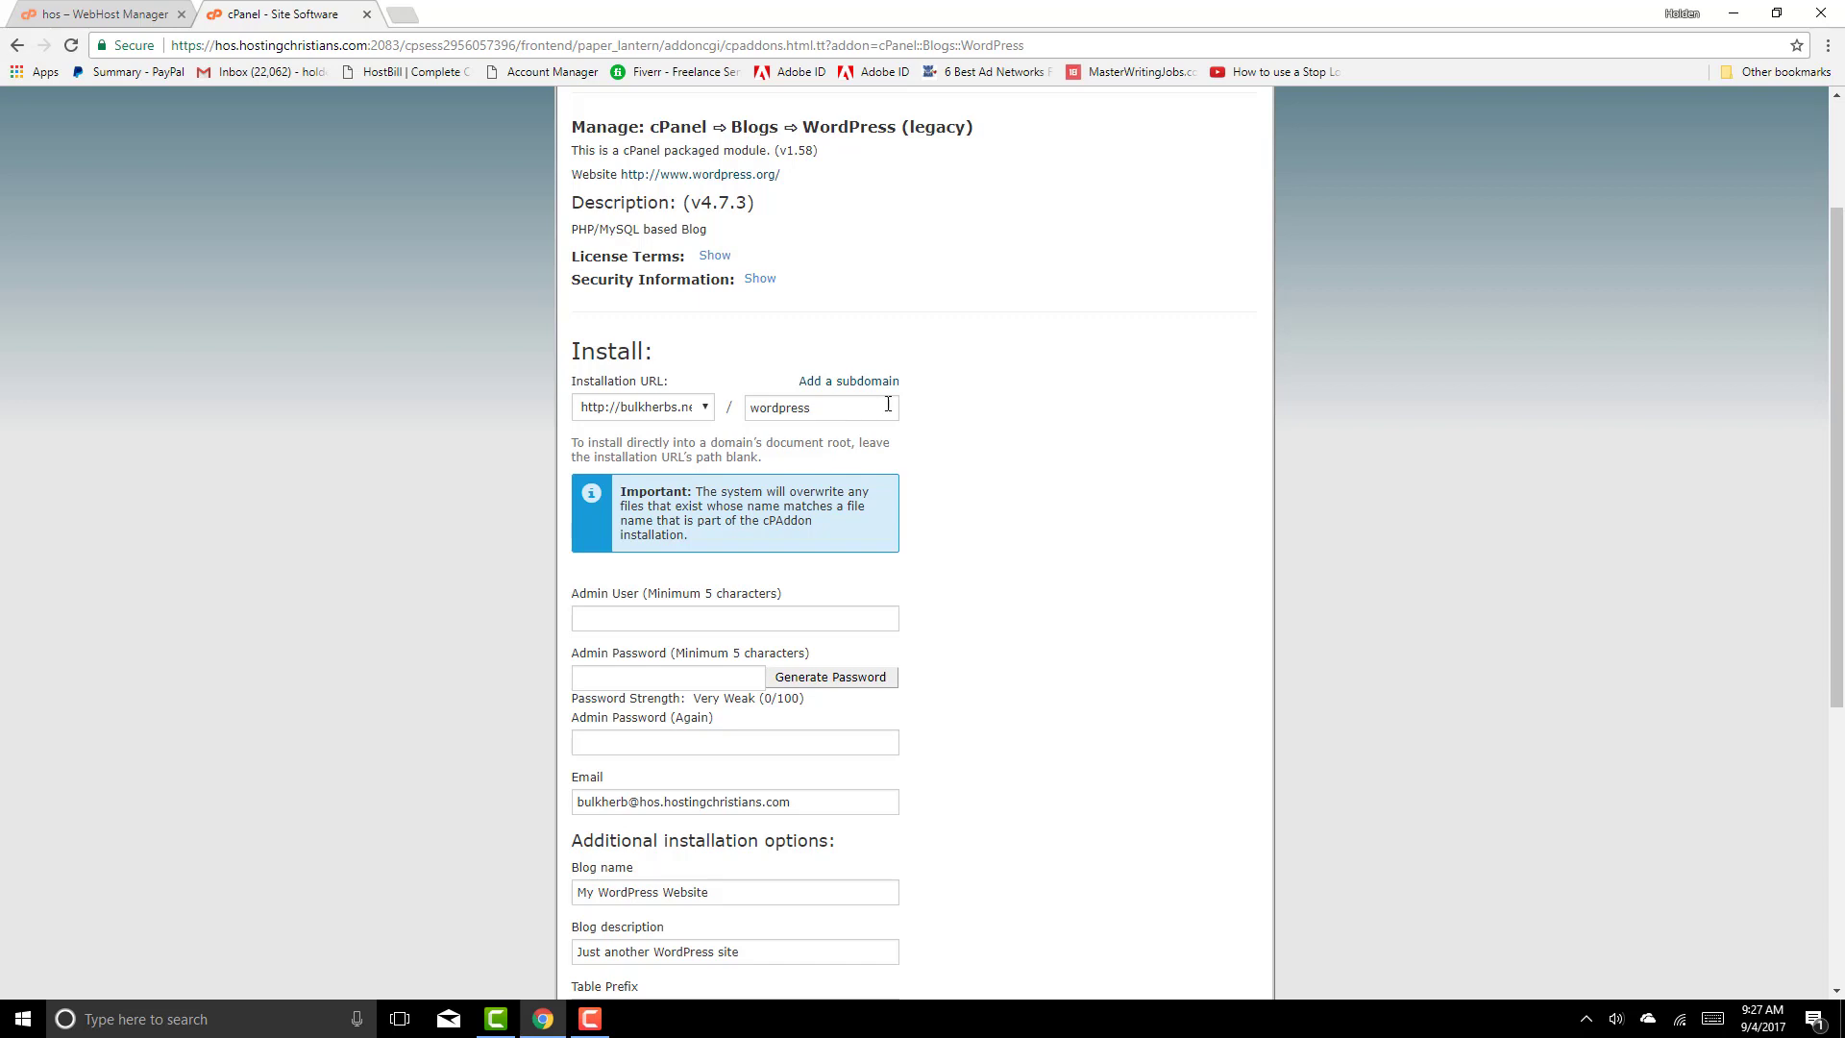
Set admin user 'admin' with a generated Very Strong password, keeping blog name 'My WordPress Website'
{"action": "left_click", "coordinate": [602, 613]}
{"action": "type", "text": "admin"}
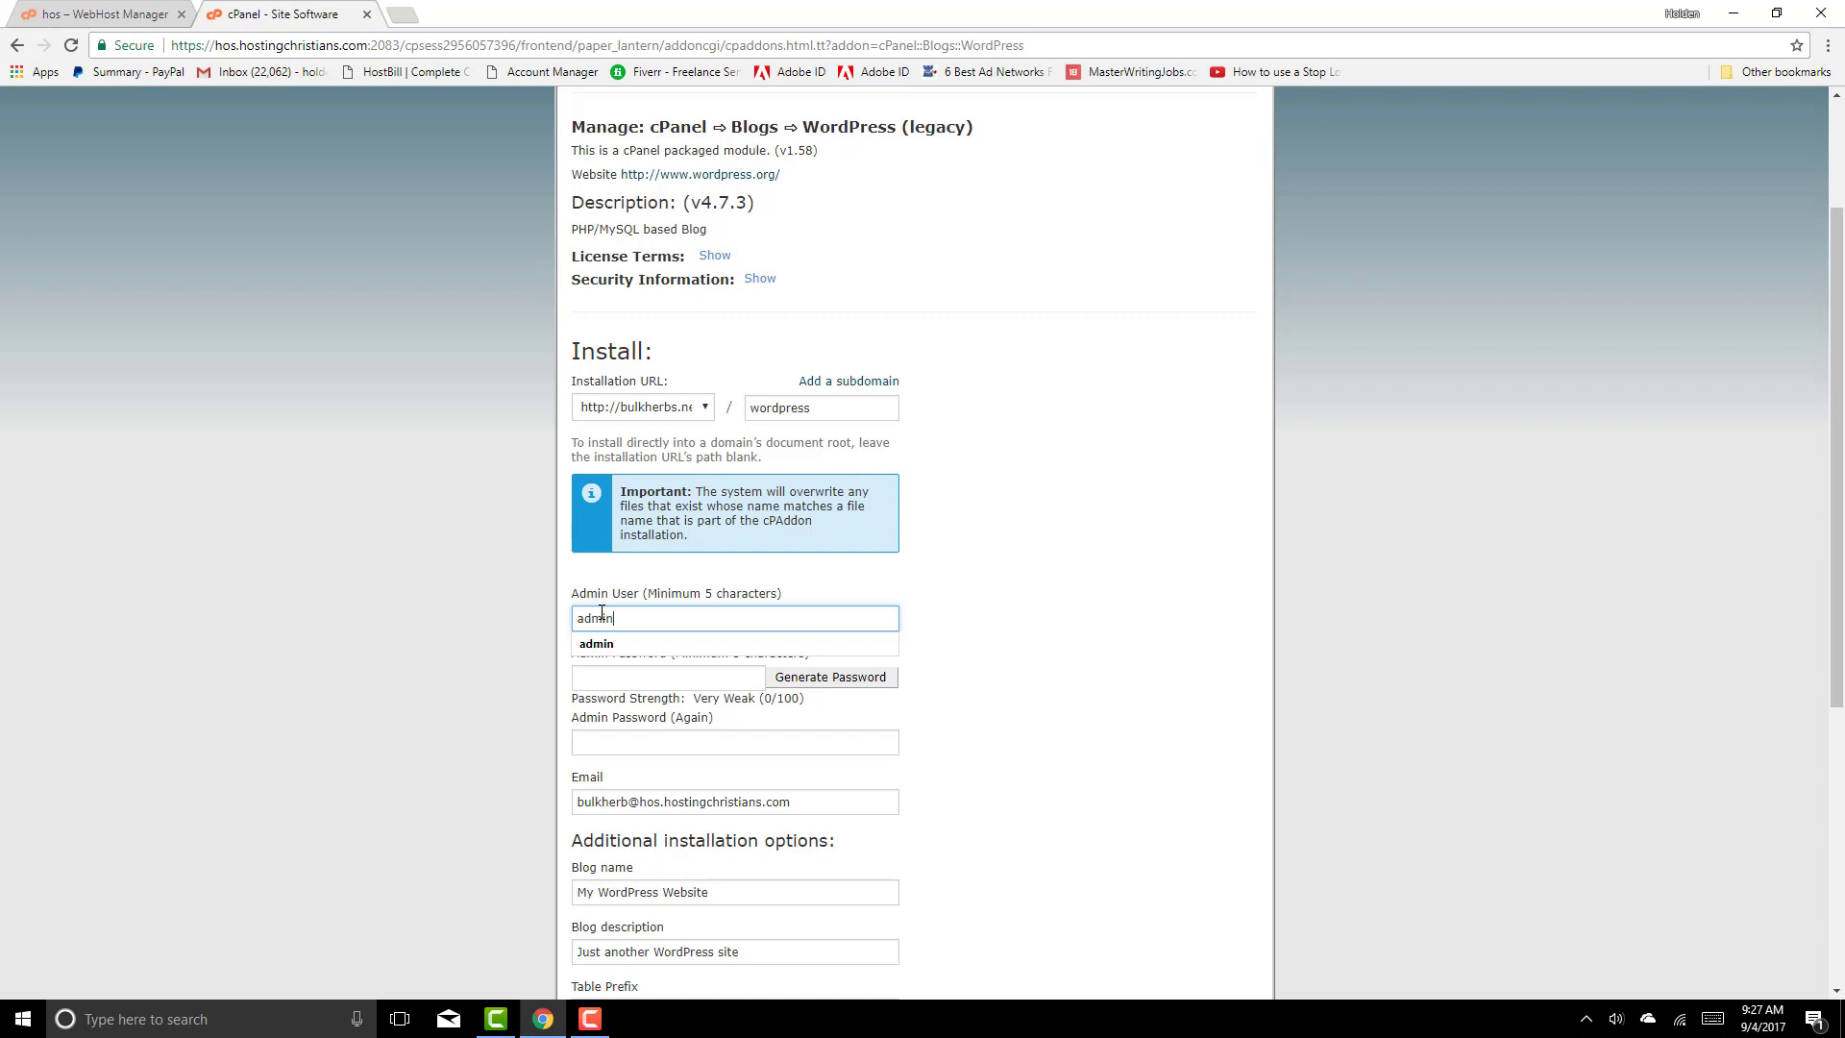
{"action": "left_click", "coordinate": [671, 676]}
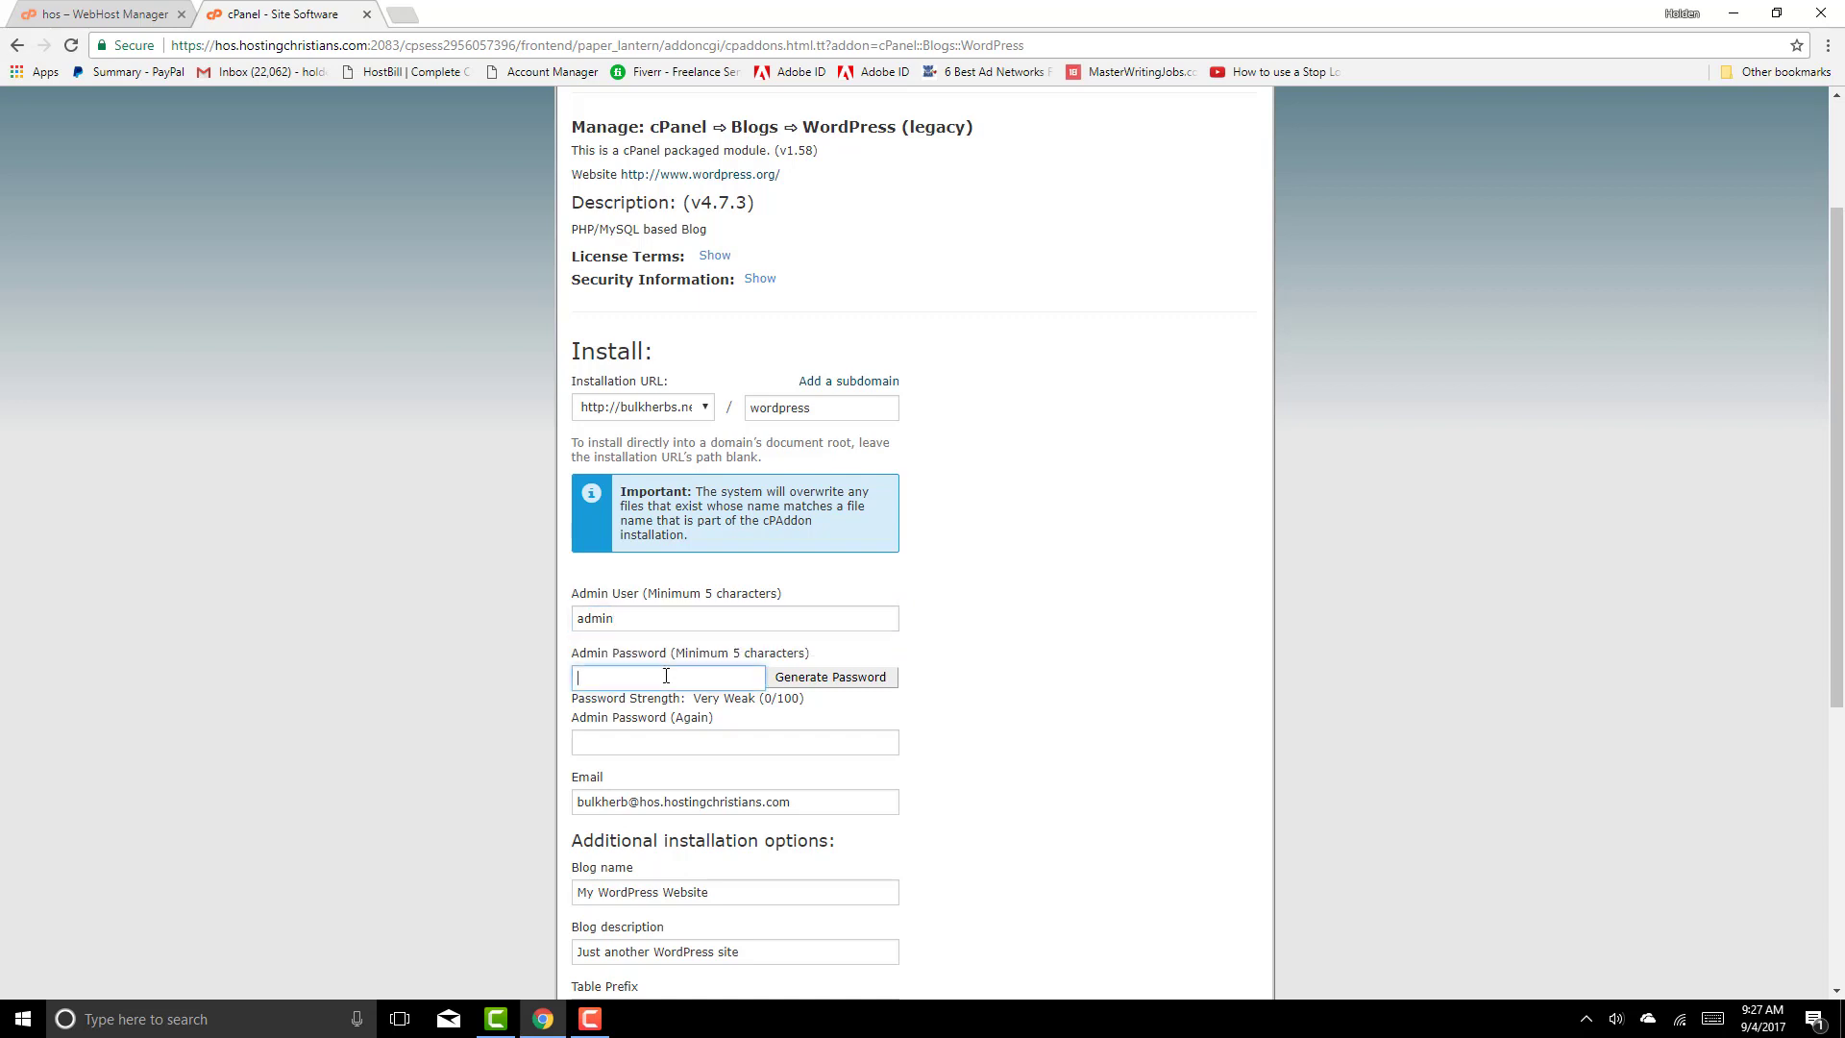
{"action": "left_click", "coordinate": [862, 679]}
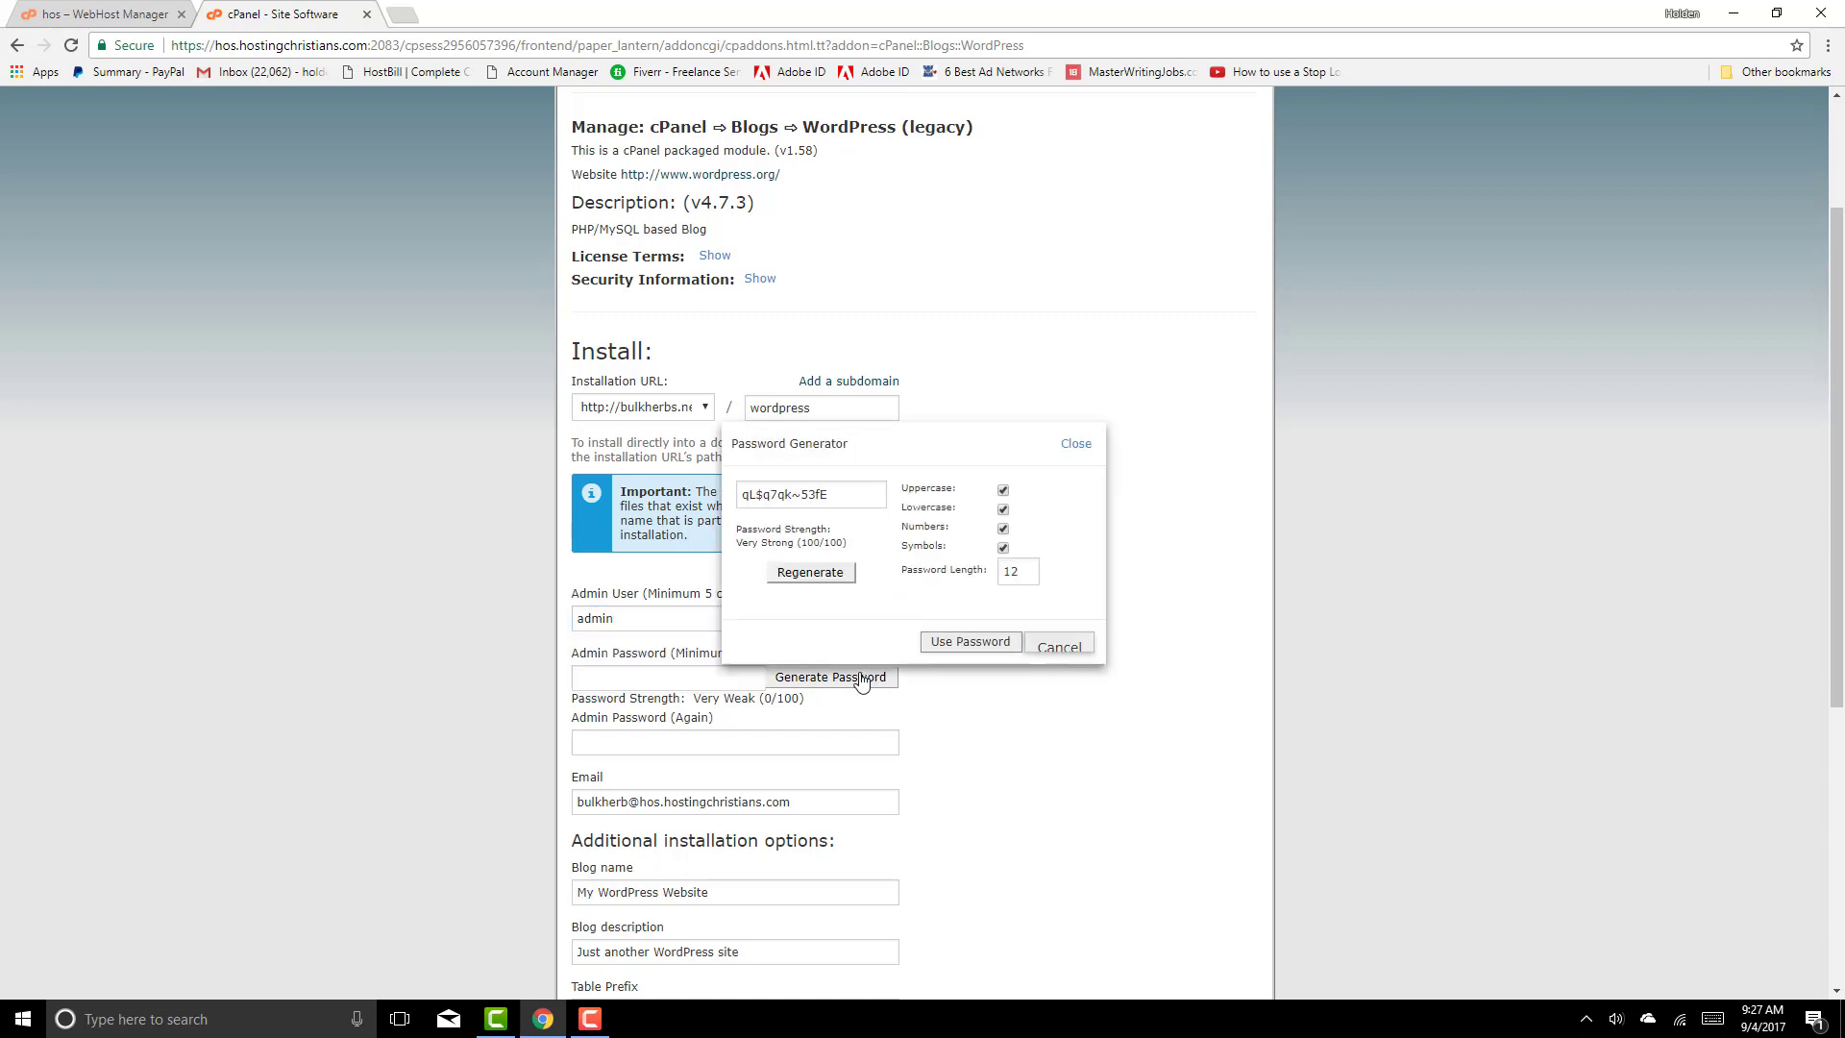
{"action": "left_click", "coordinate": [970, 642]}
{"action": "scroll", "coordinate": [1131, 604], "scroll_direction": "down", "scroll_amount": 3}
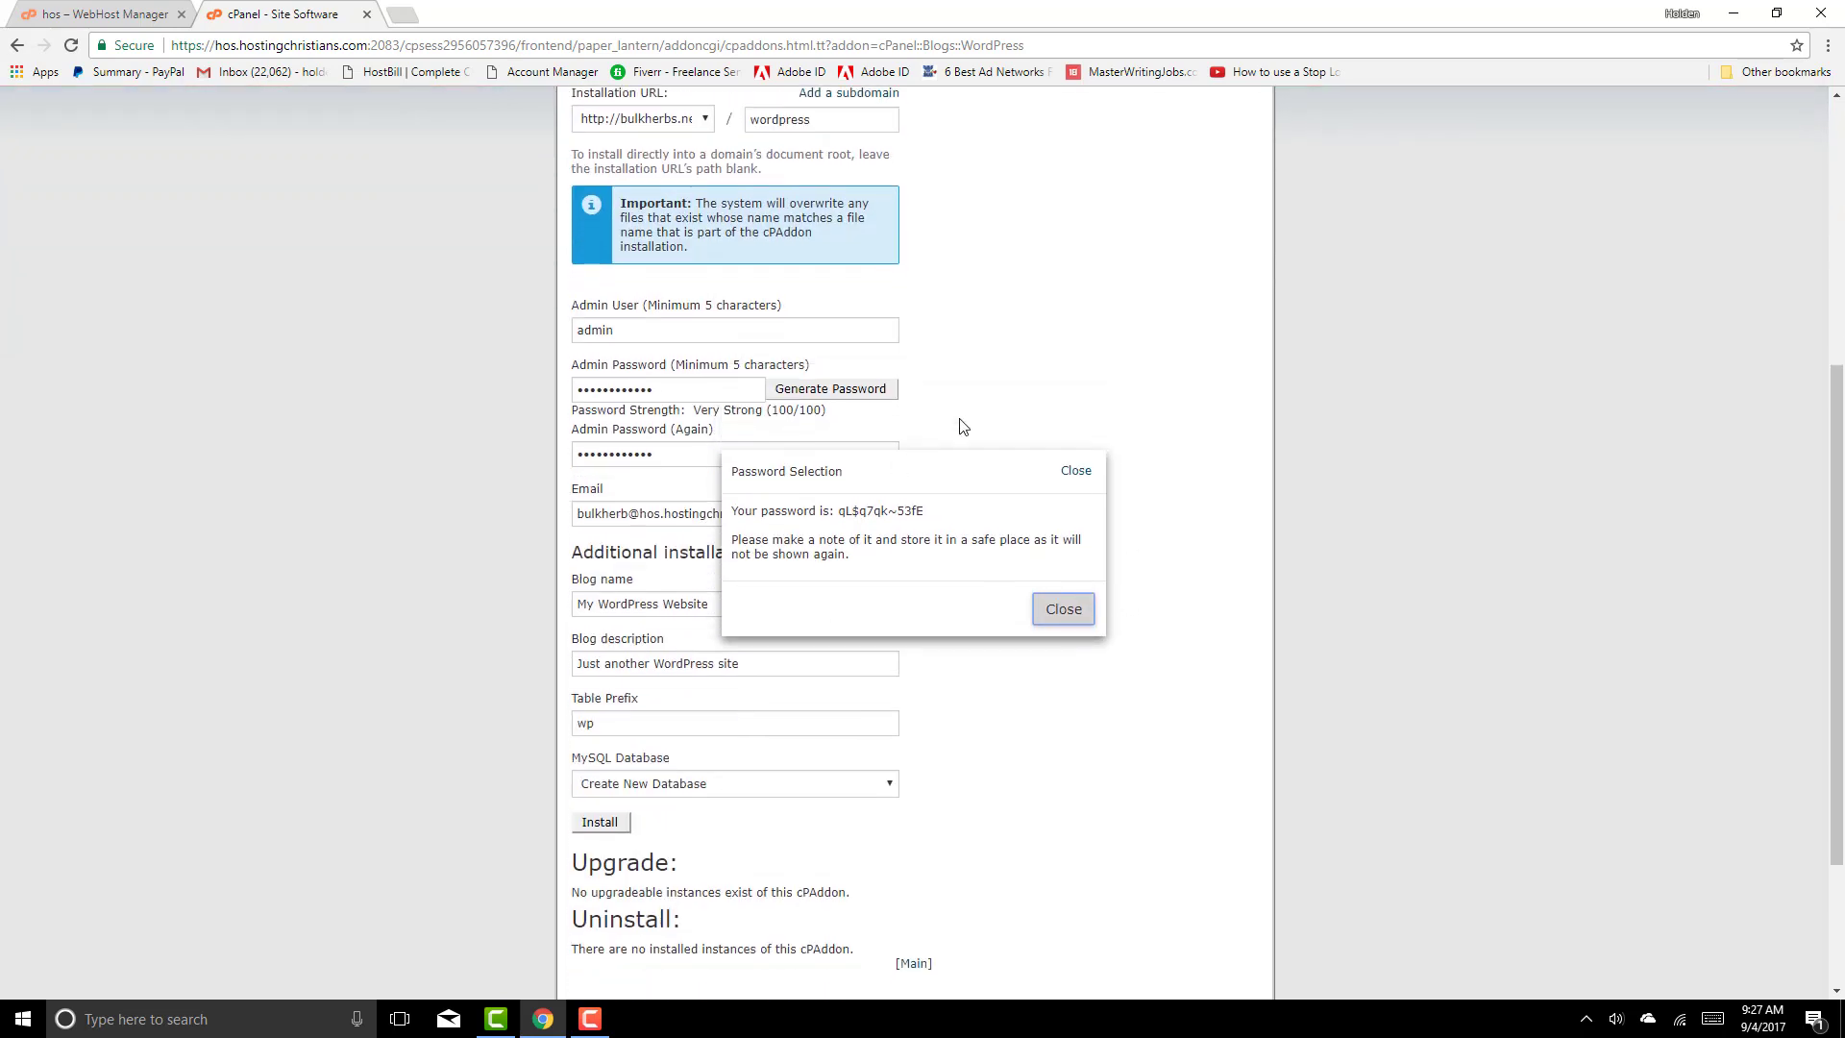
{"action": "left_click", "coordinate": [1075, 472]}
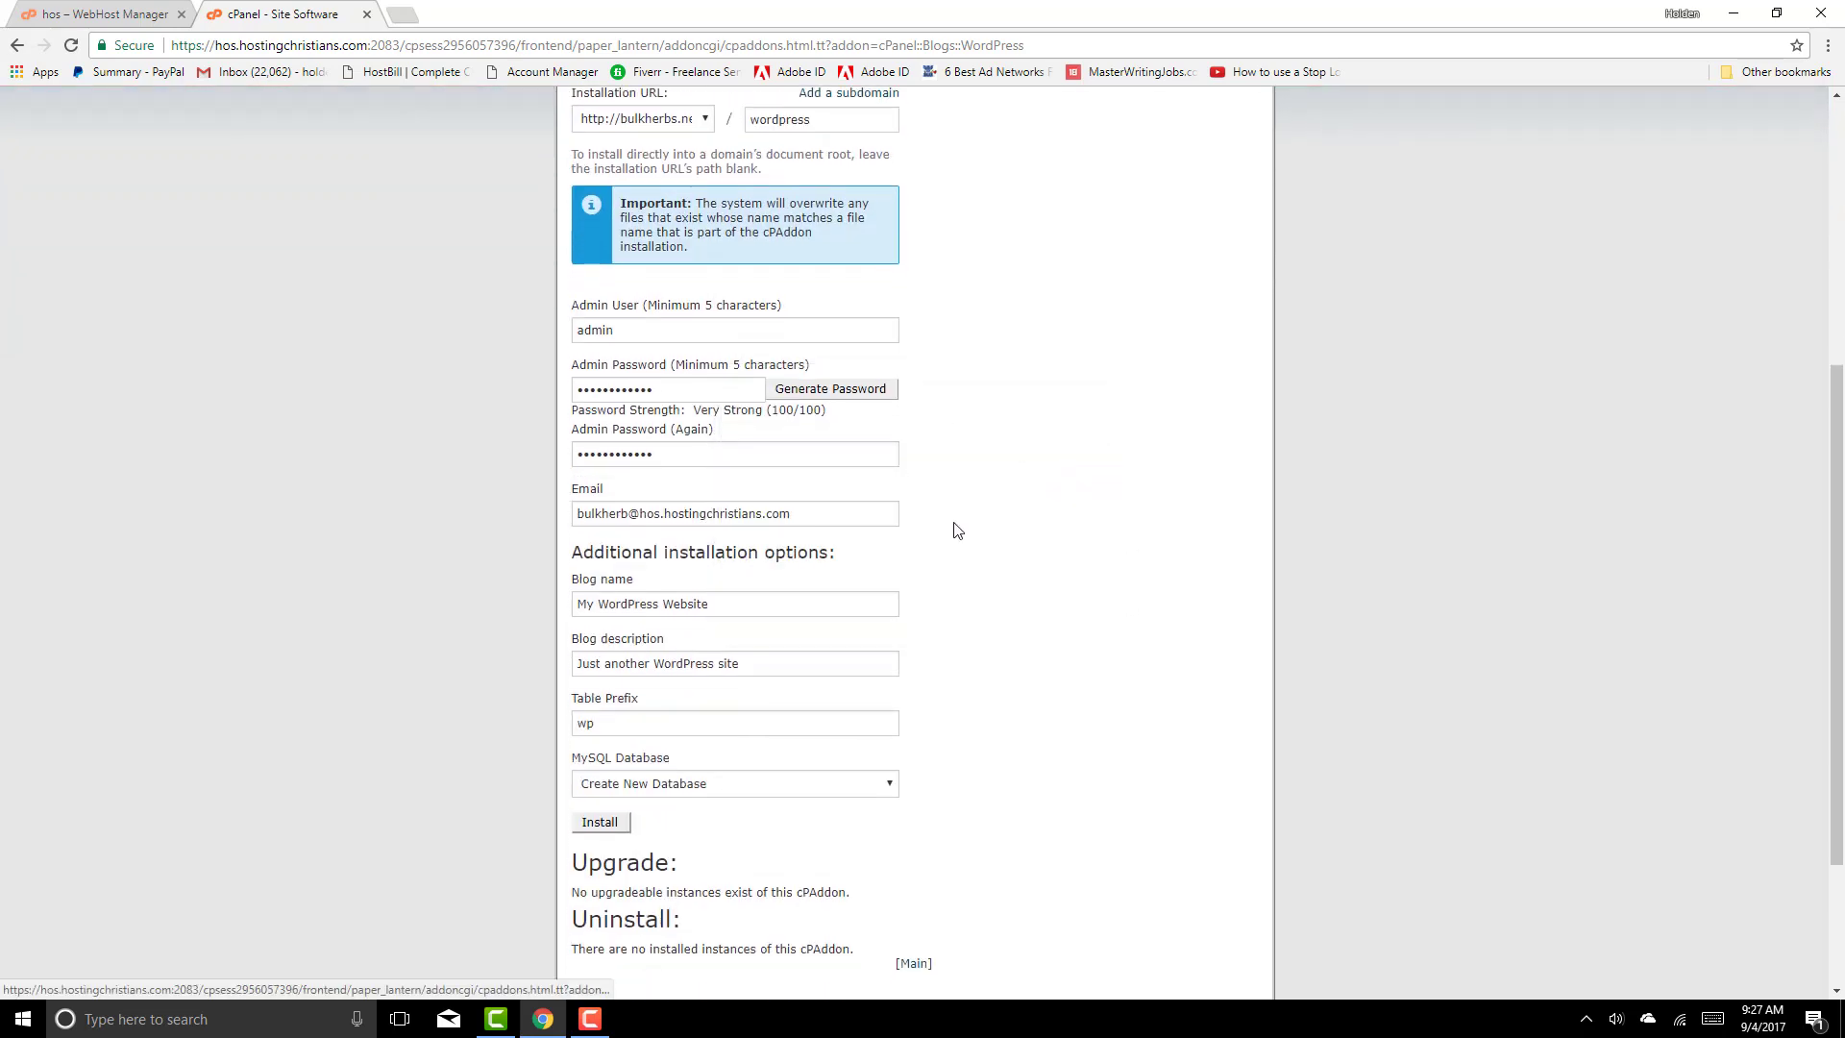
{"action": "scroll", "coordinate": [958, 531], "scroll_direction": "down", "scroll_amount": 2}
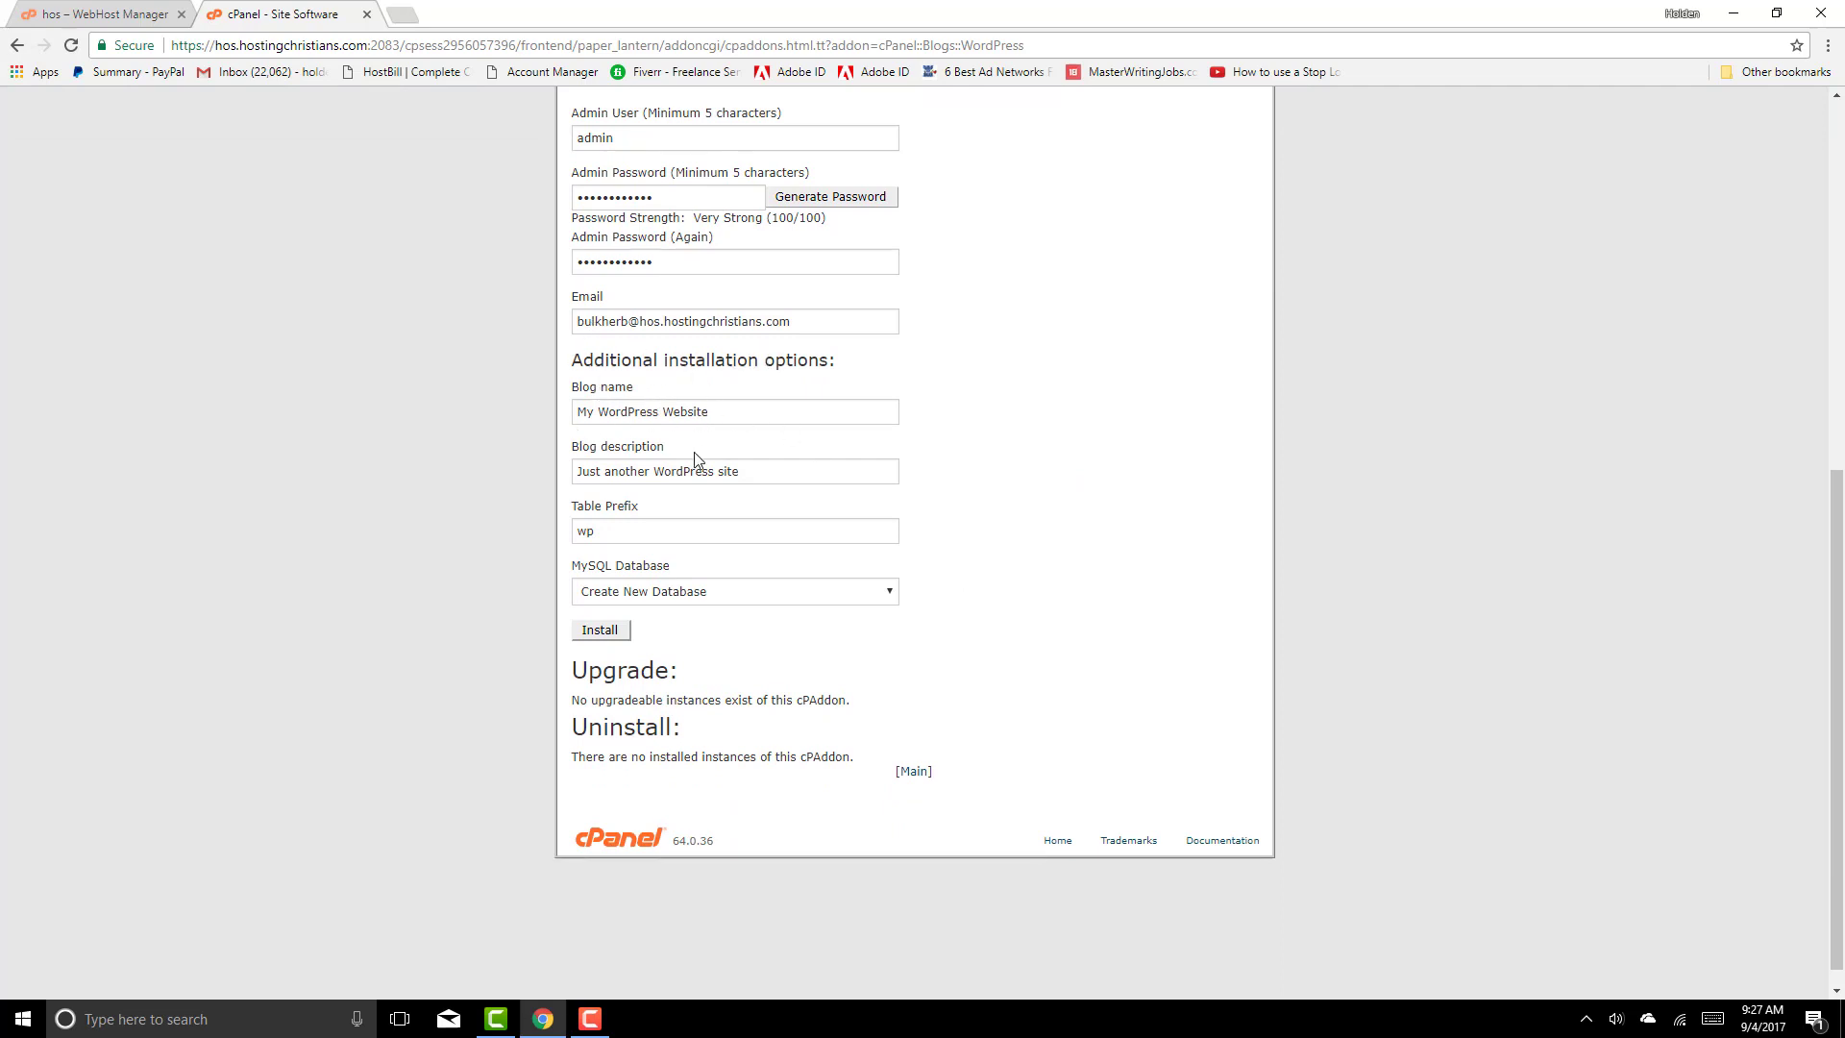
{"action": "left_click", "coordinate": [750, 471]}
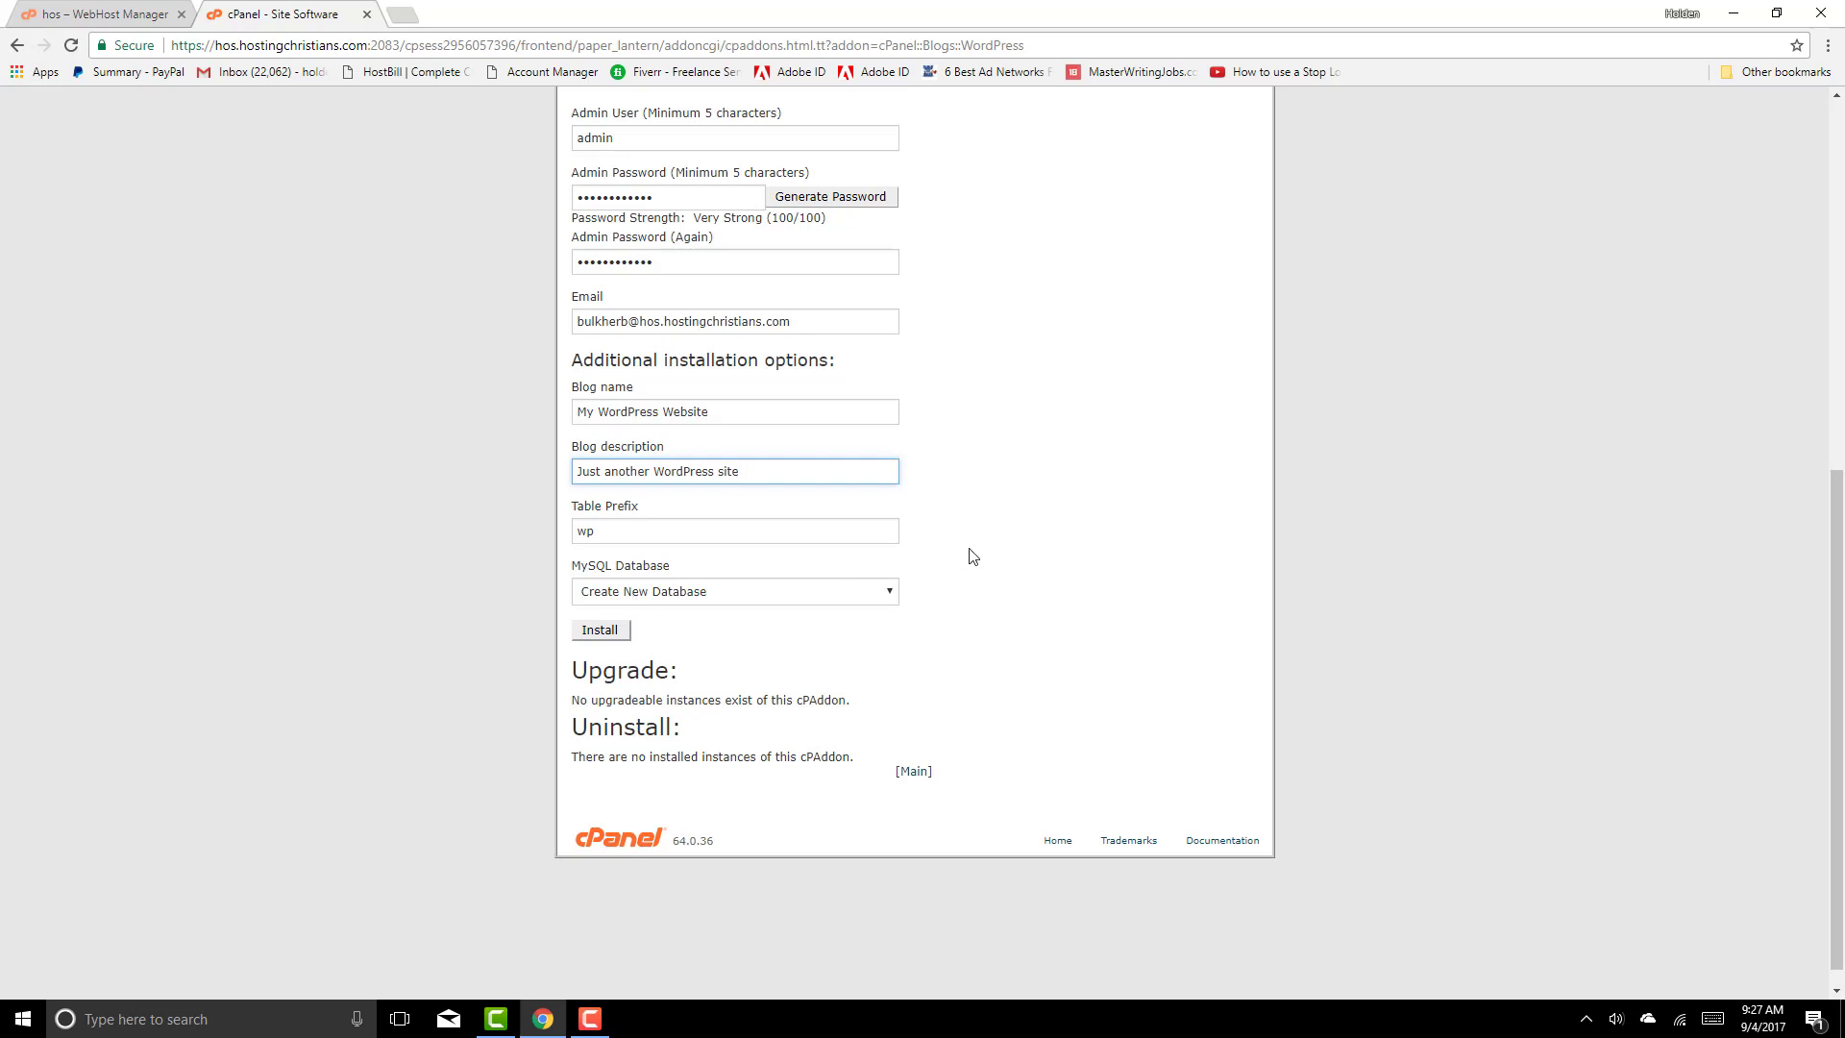
{"action": "scroll", "coordinate": [987, 546], "scroll_direction": "down", "scroll_amount": 1}
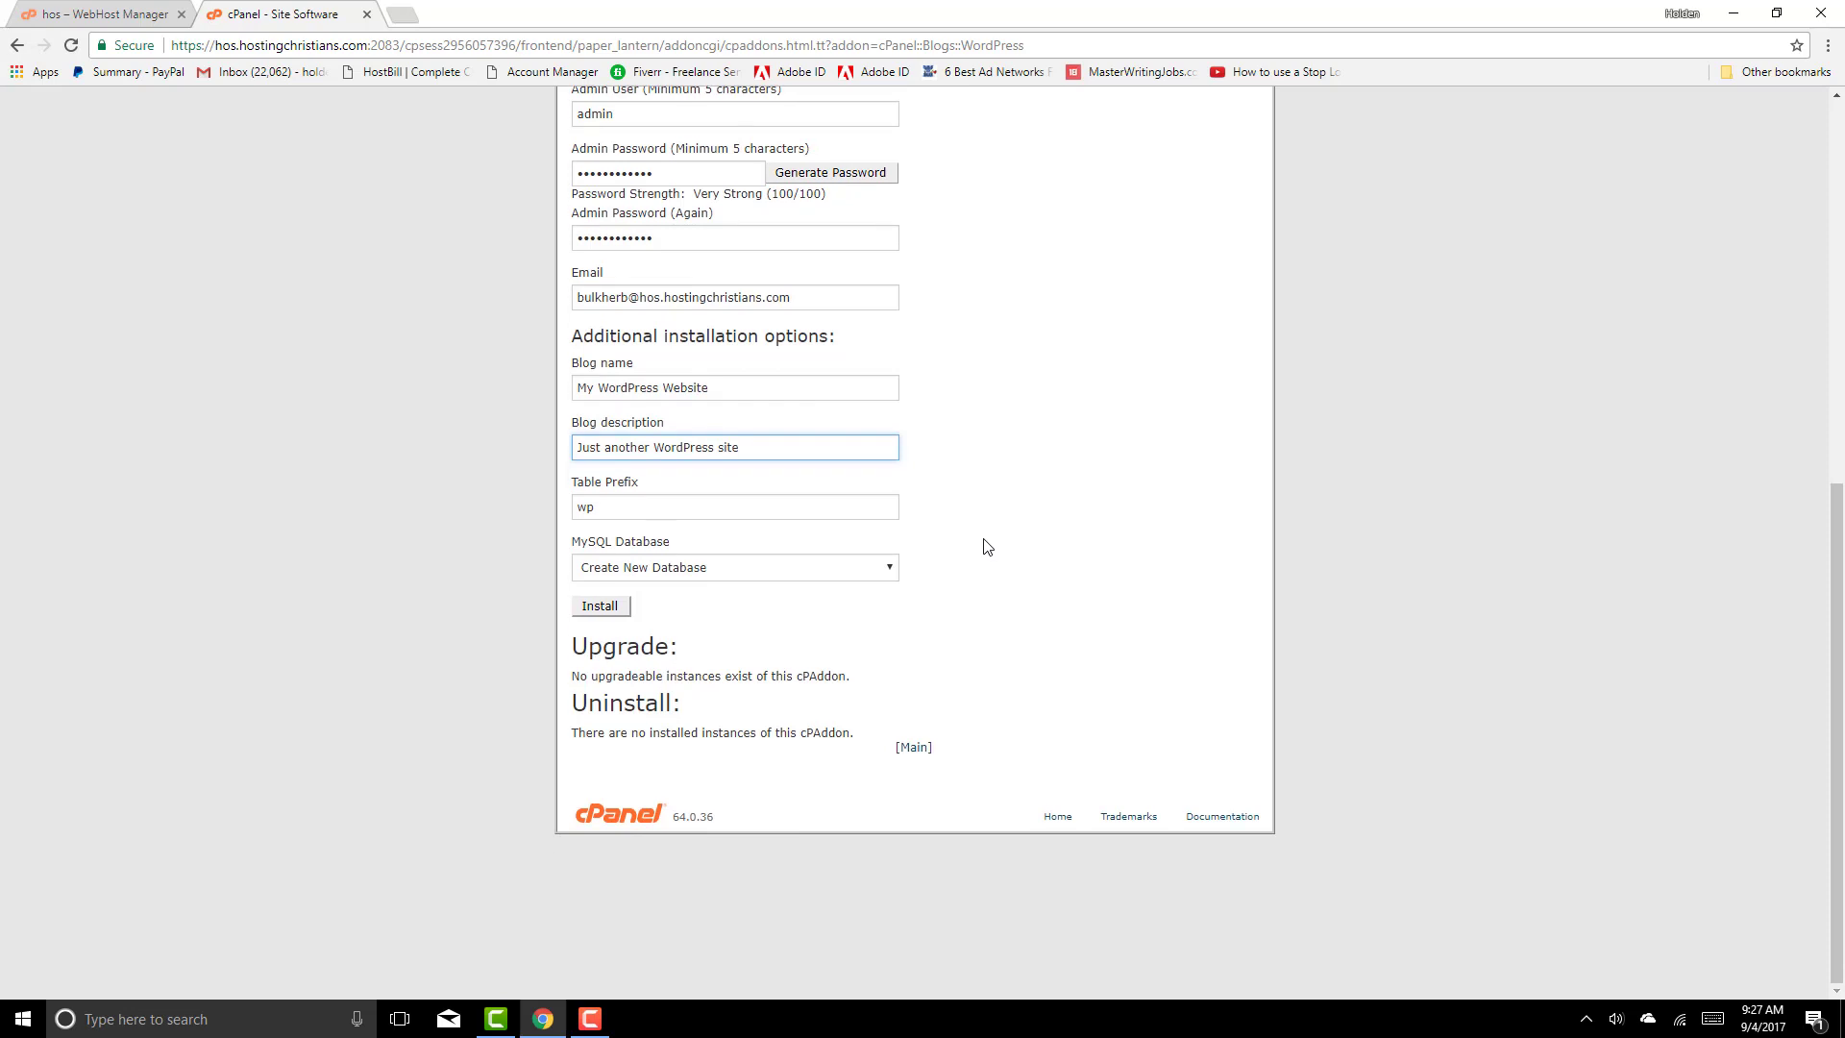
Run the WordPress install and wait for the Success: Done! page with login credentials
{"action": "left_click", "coordinate": [603, 607]}
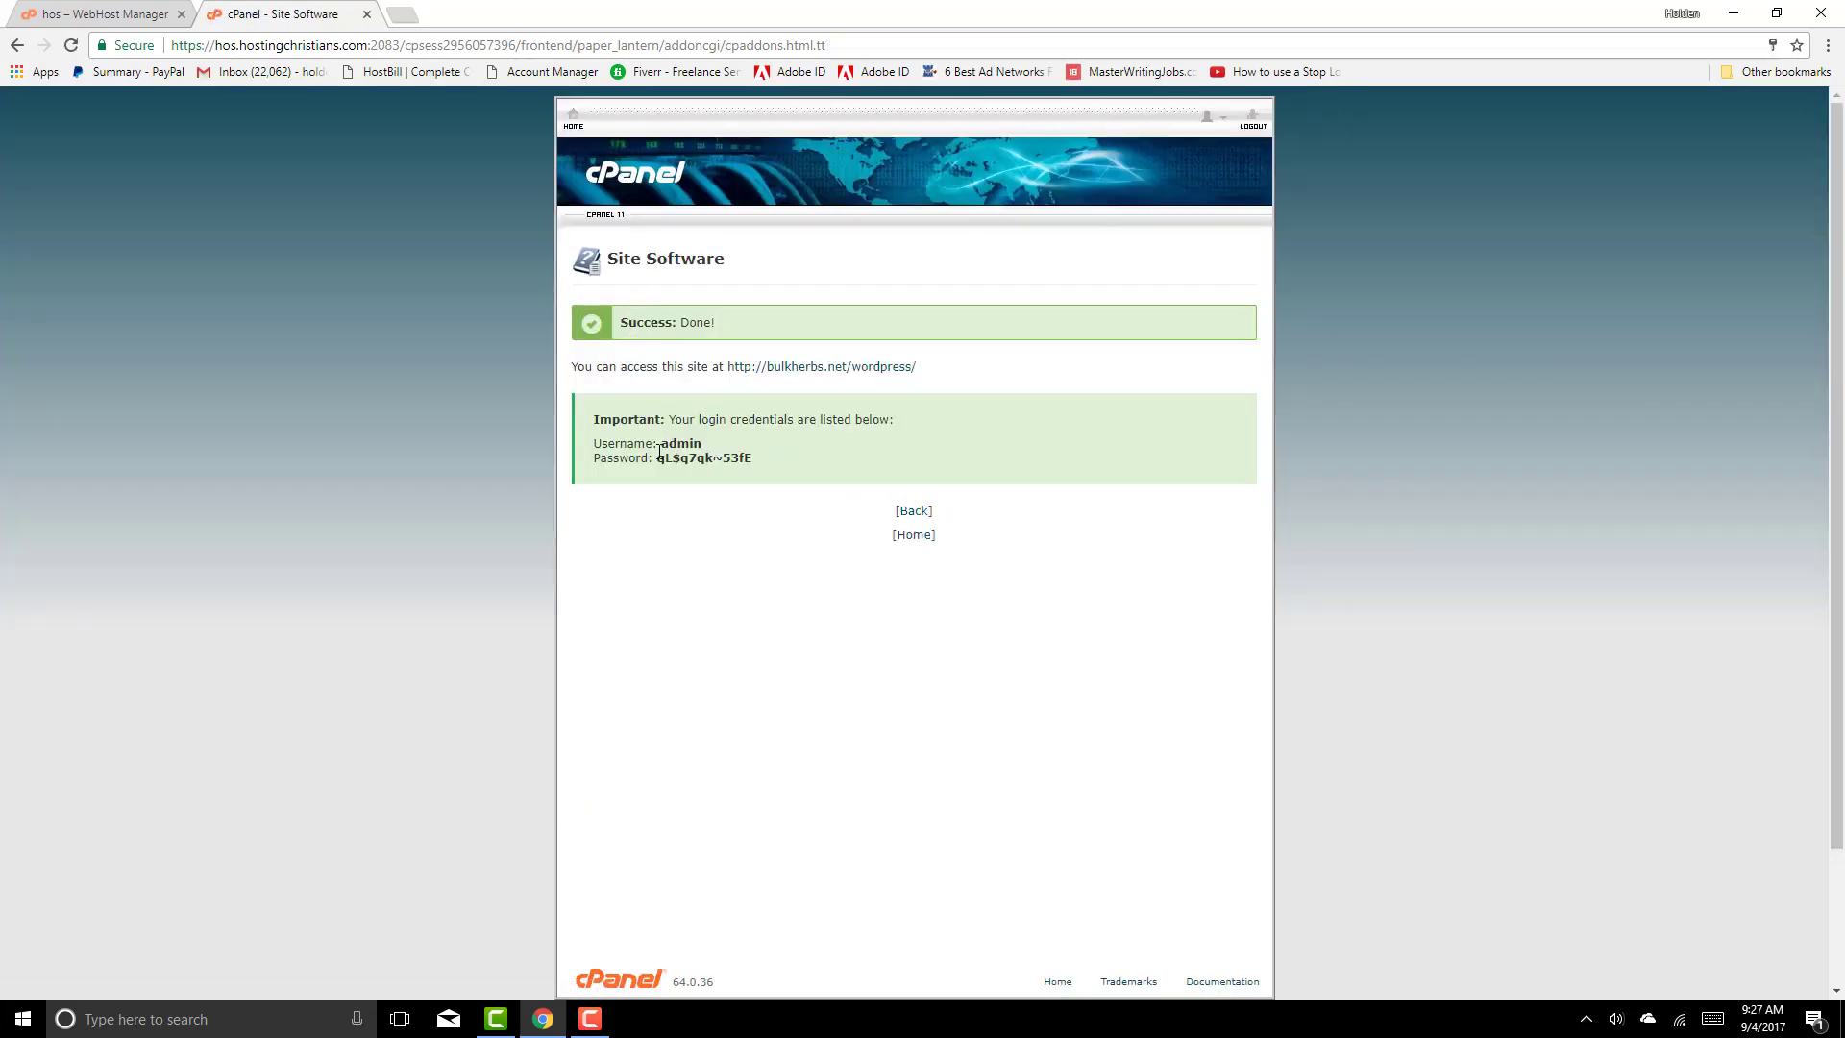
Visit the new site at bulkherbs.net/wordpress to view the 'Hello world!' post and sidebar
{"action": "left_click", "coordinate": [819, 371]}
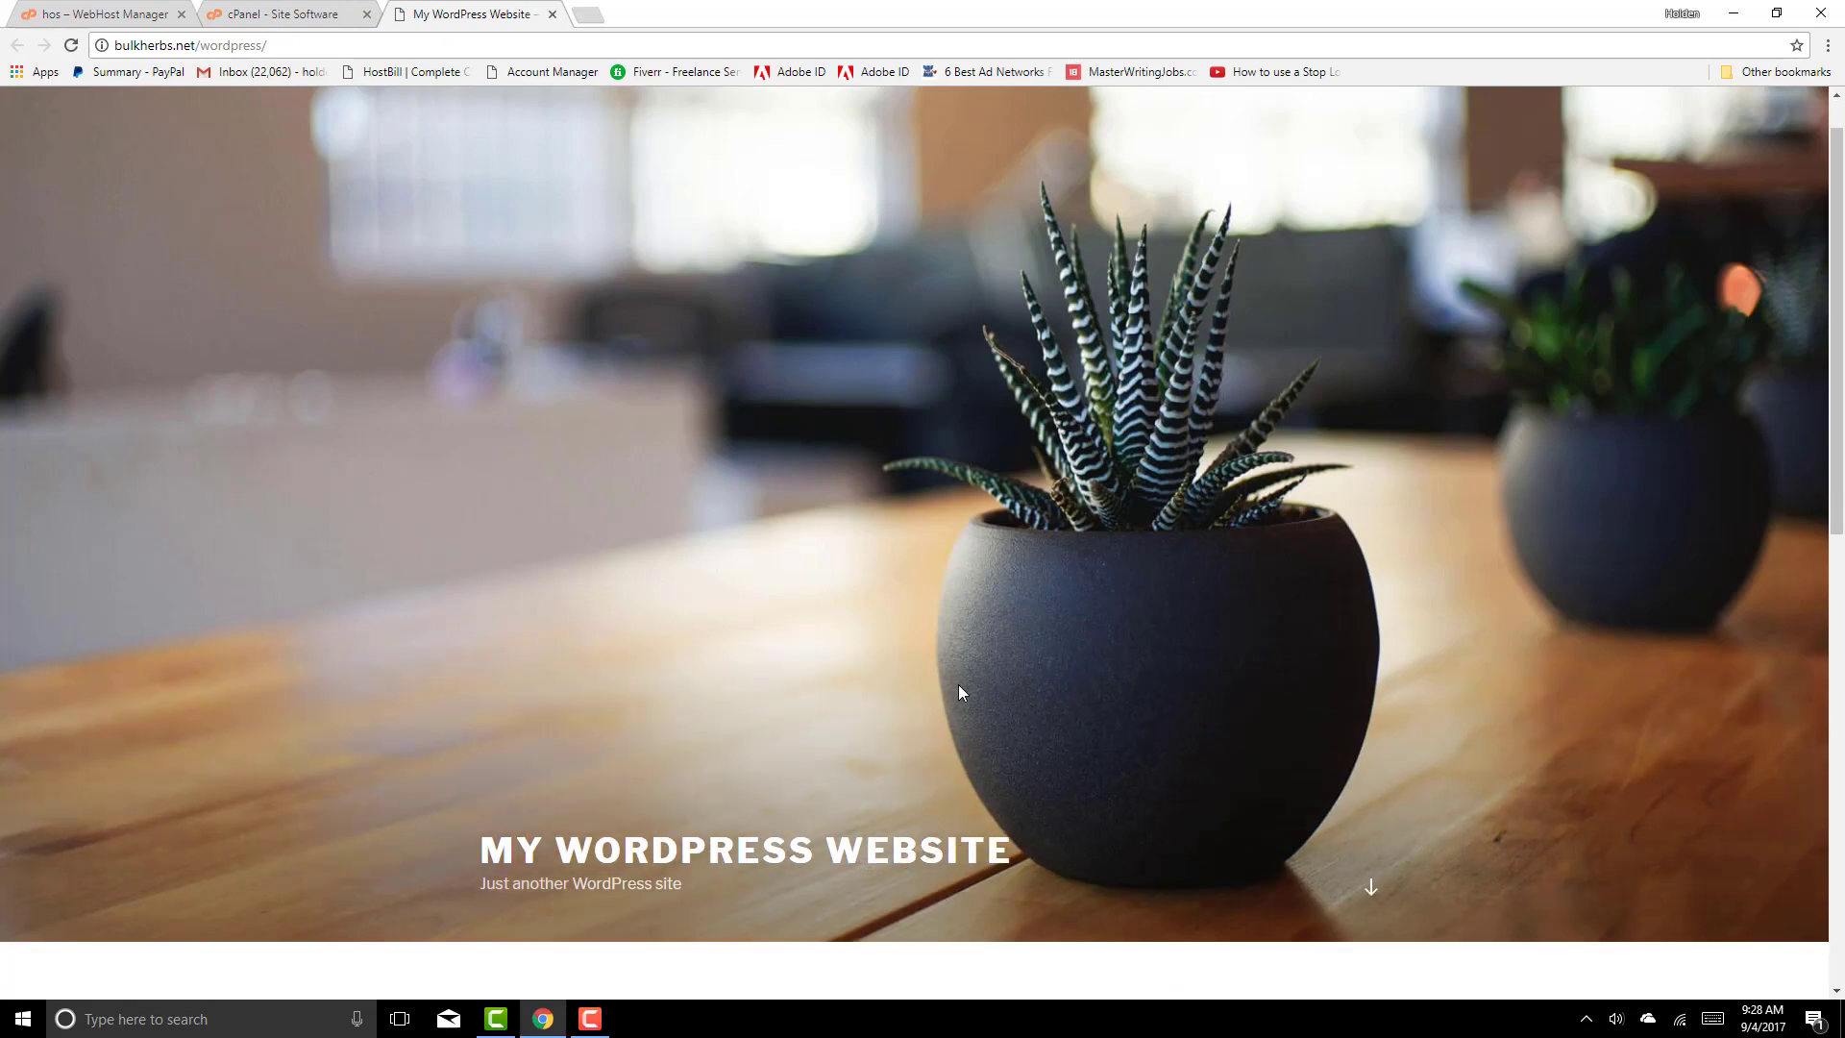
{"action": "scroll", "coordinate": [959, 684], "scroll_direction": "down", "scroll_amount": 5}
{"action": "scroll", "coordinate": [959, 667], "scroll_direction": "up", "scroll_amount": 5}
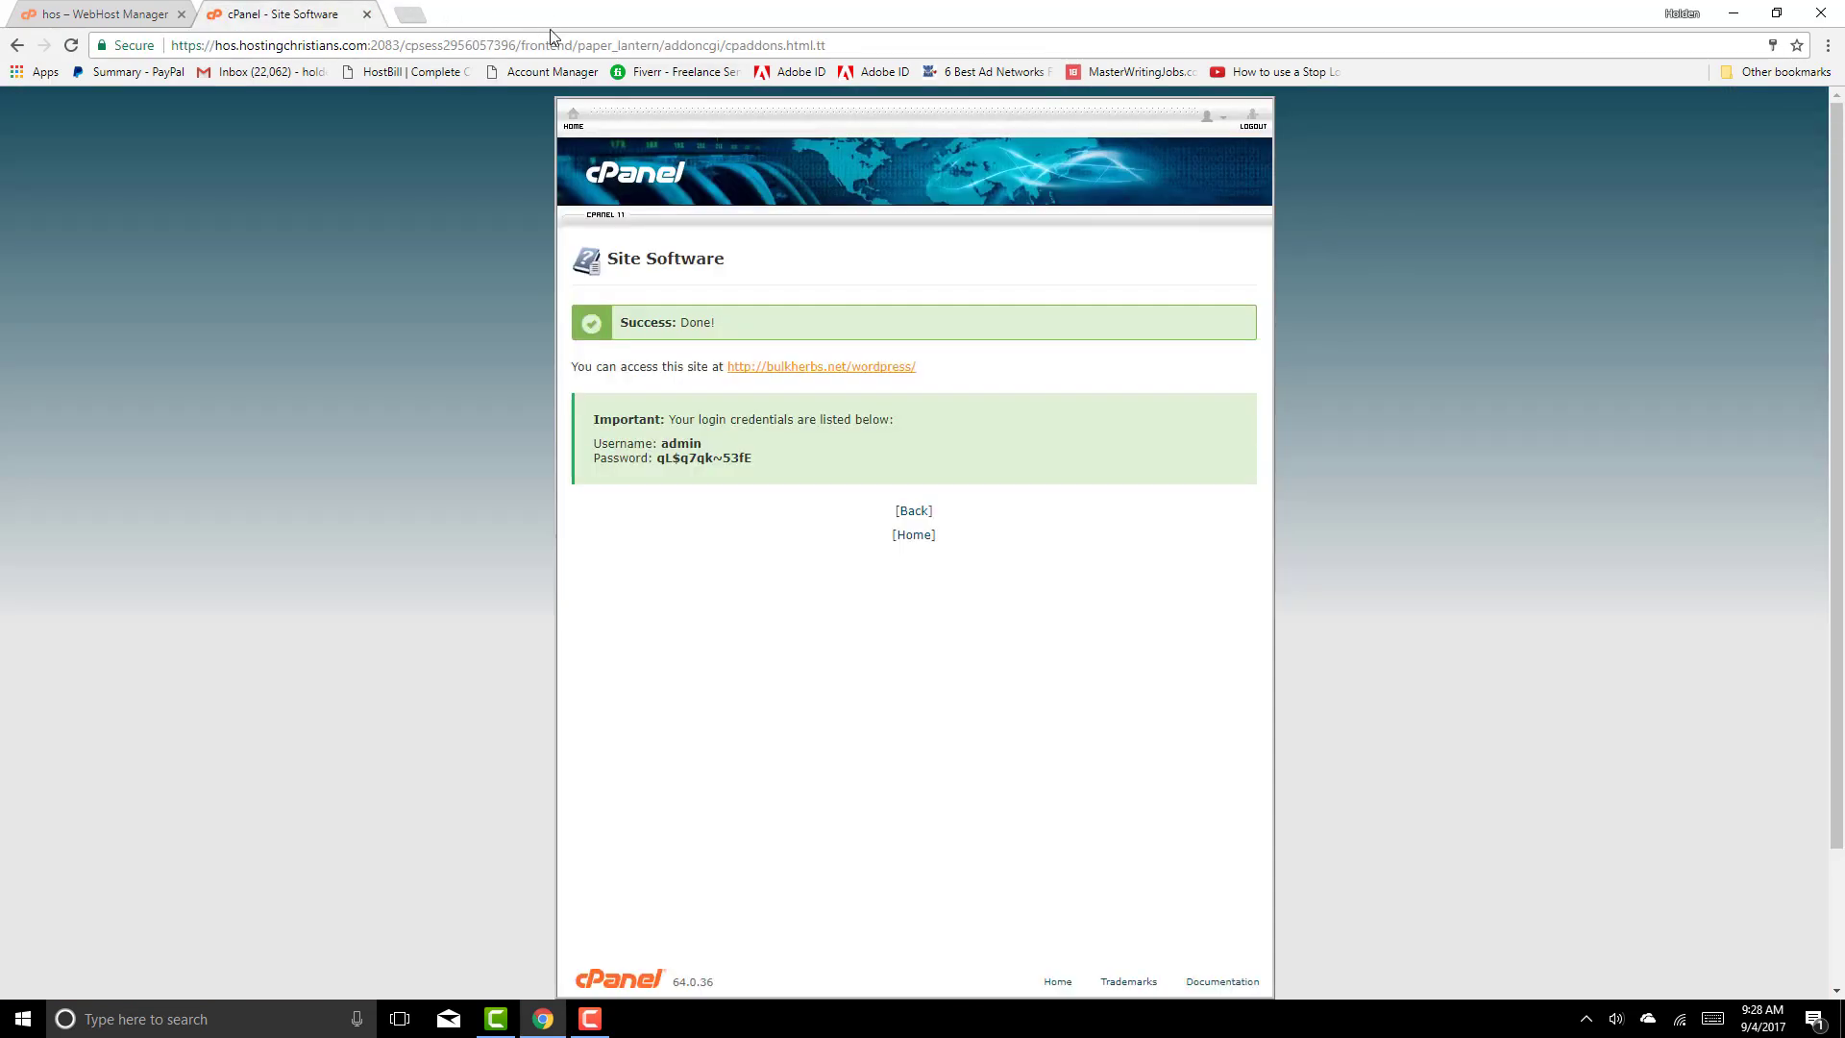
{"action": "left_click", "coordinate": [552, 14]}
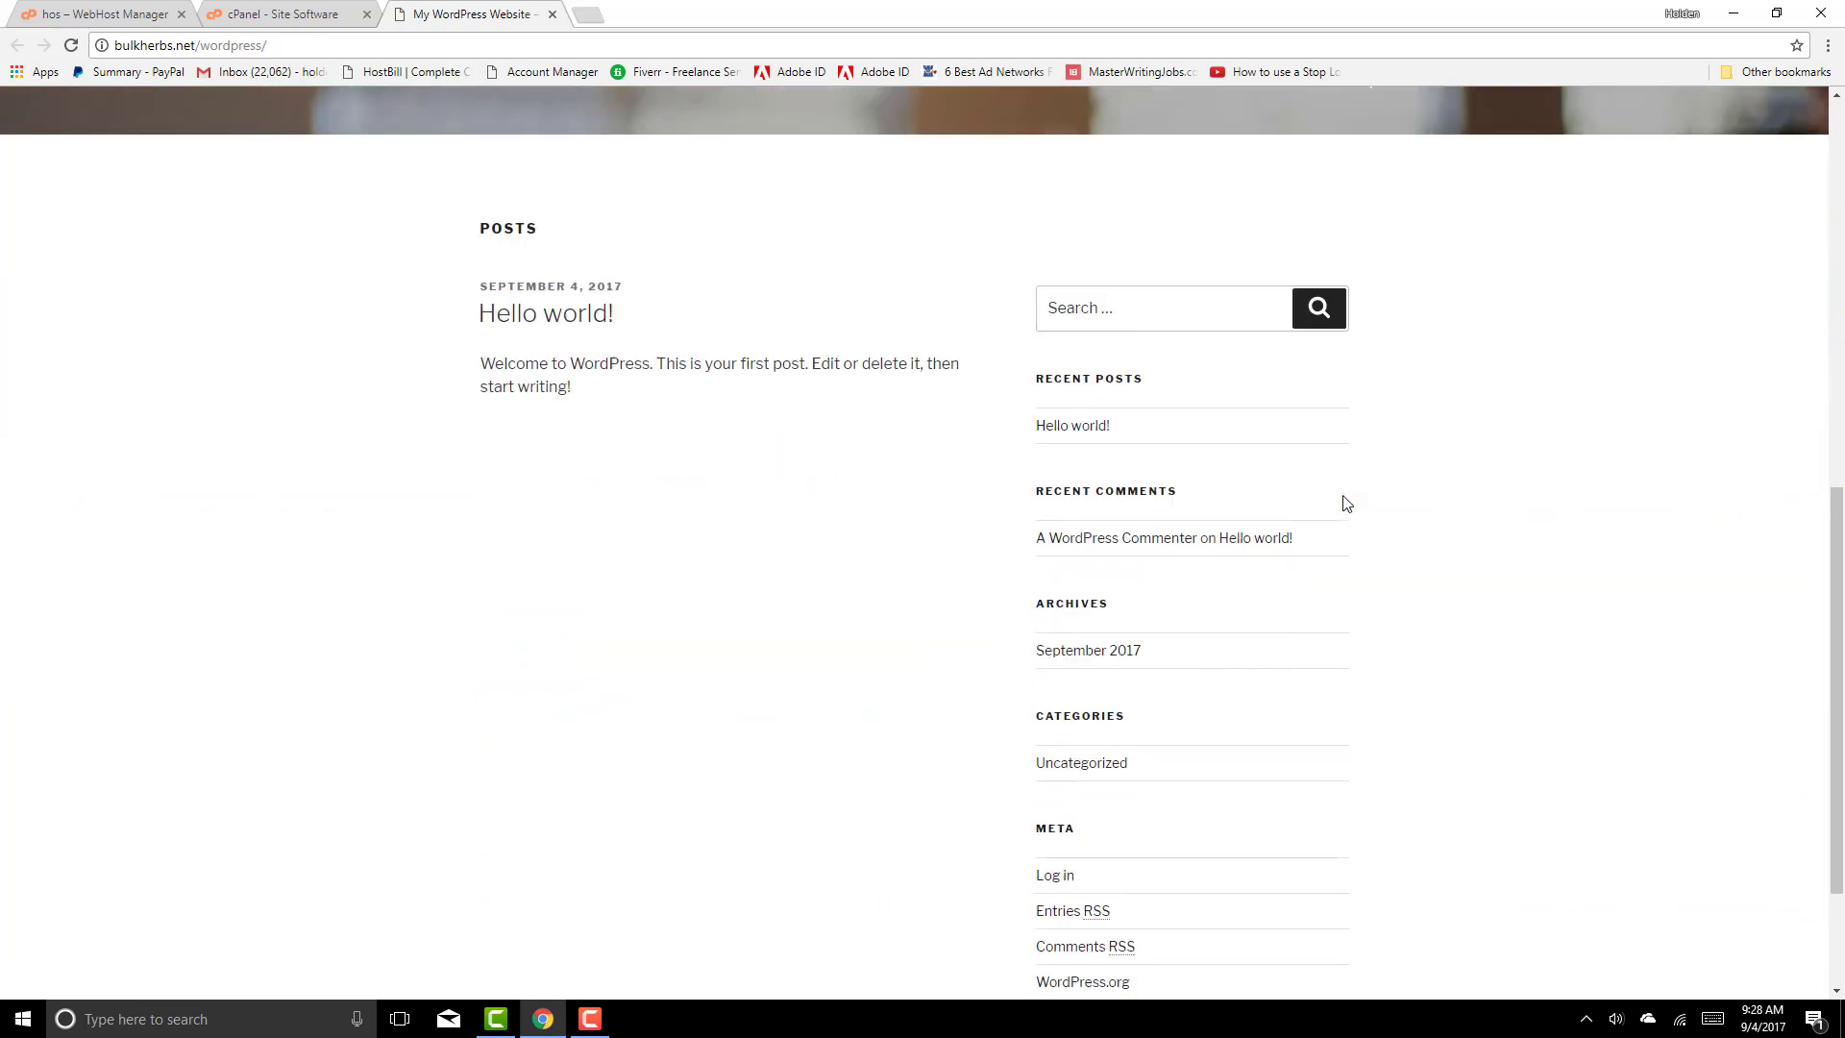
{"action": "scroll", "coordinate": [1300, 576], "scroll_direction": "down", "scroll_amount": 2}
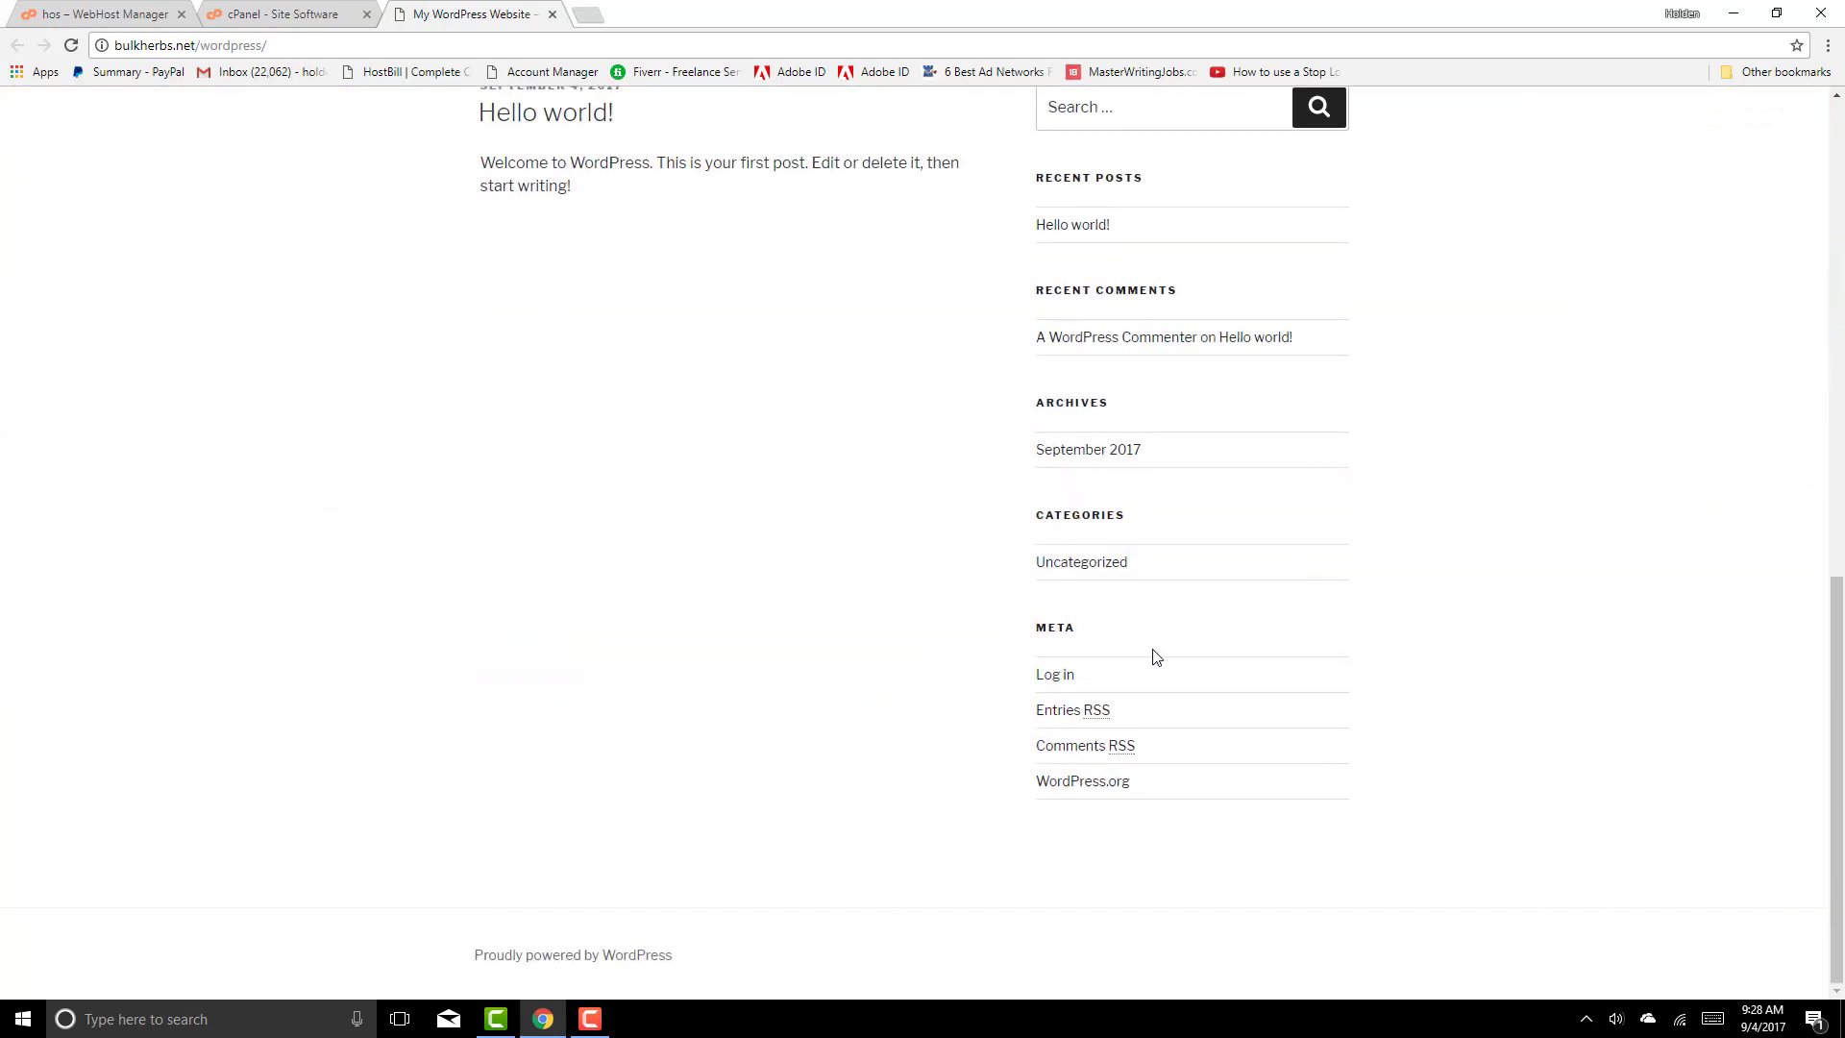
Open the WordPress login page from Meta, then return to cPanel's success page
{"action": "left_click", "coordinate": [1056, 677]}
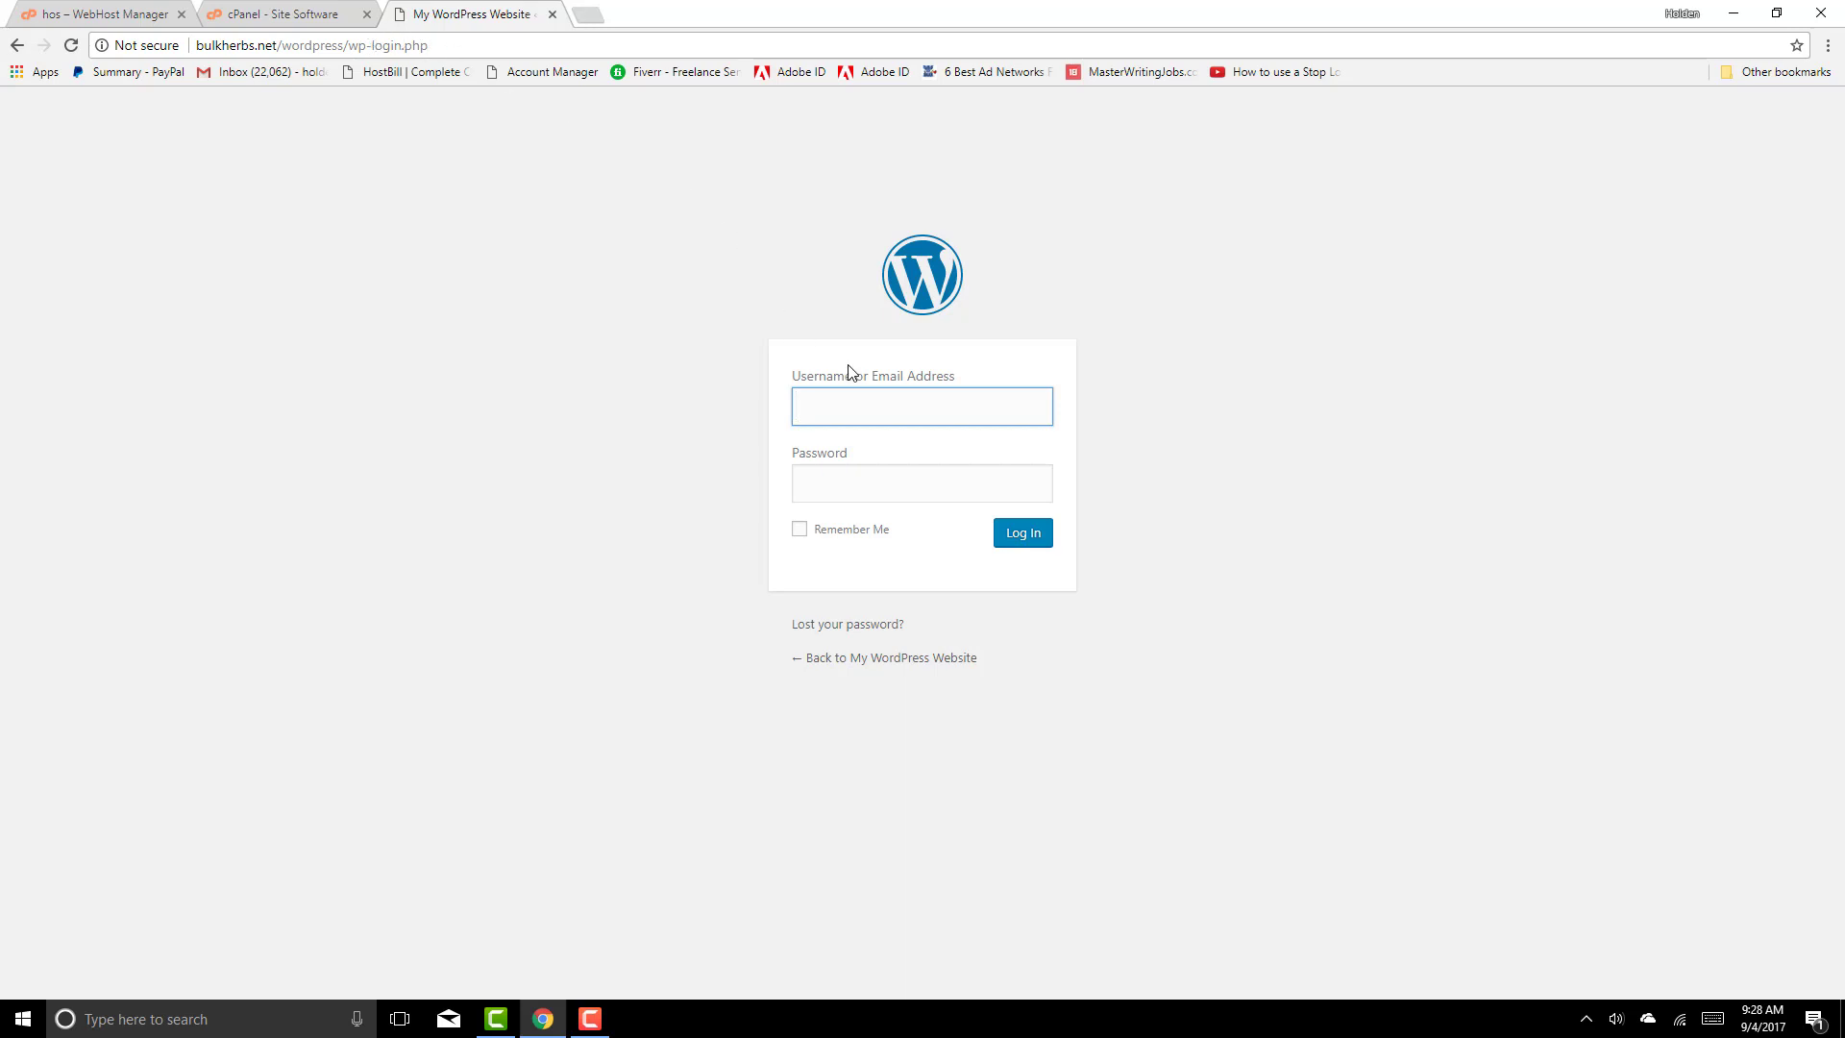
{"action": "left_click", "coordinate": [553, 14]}
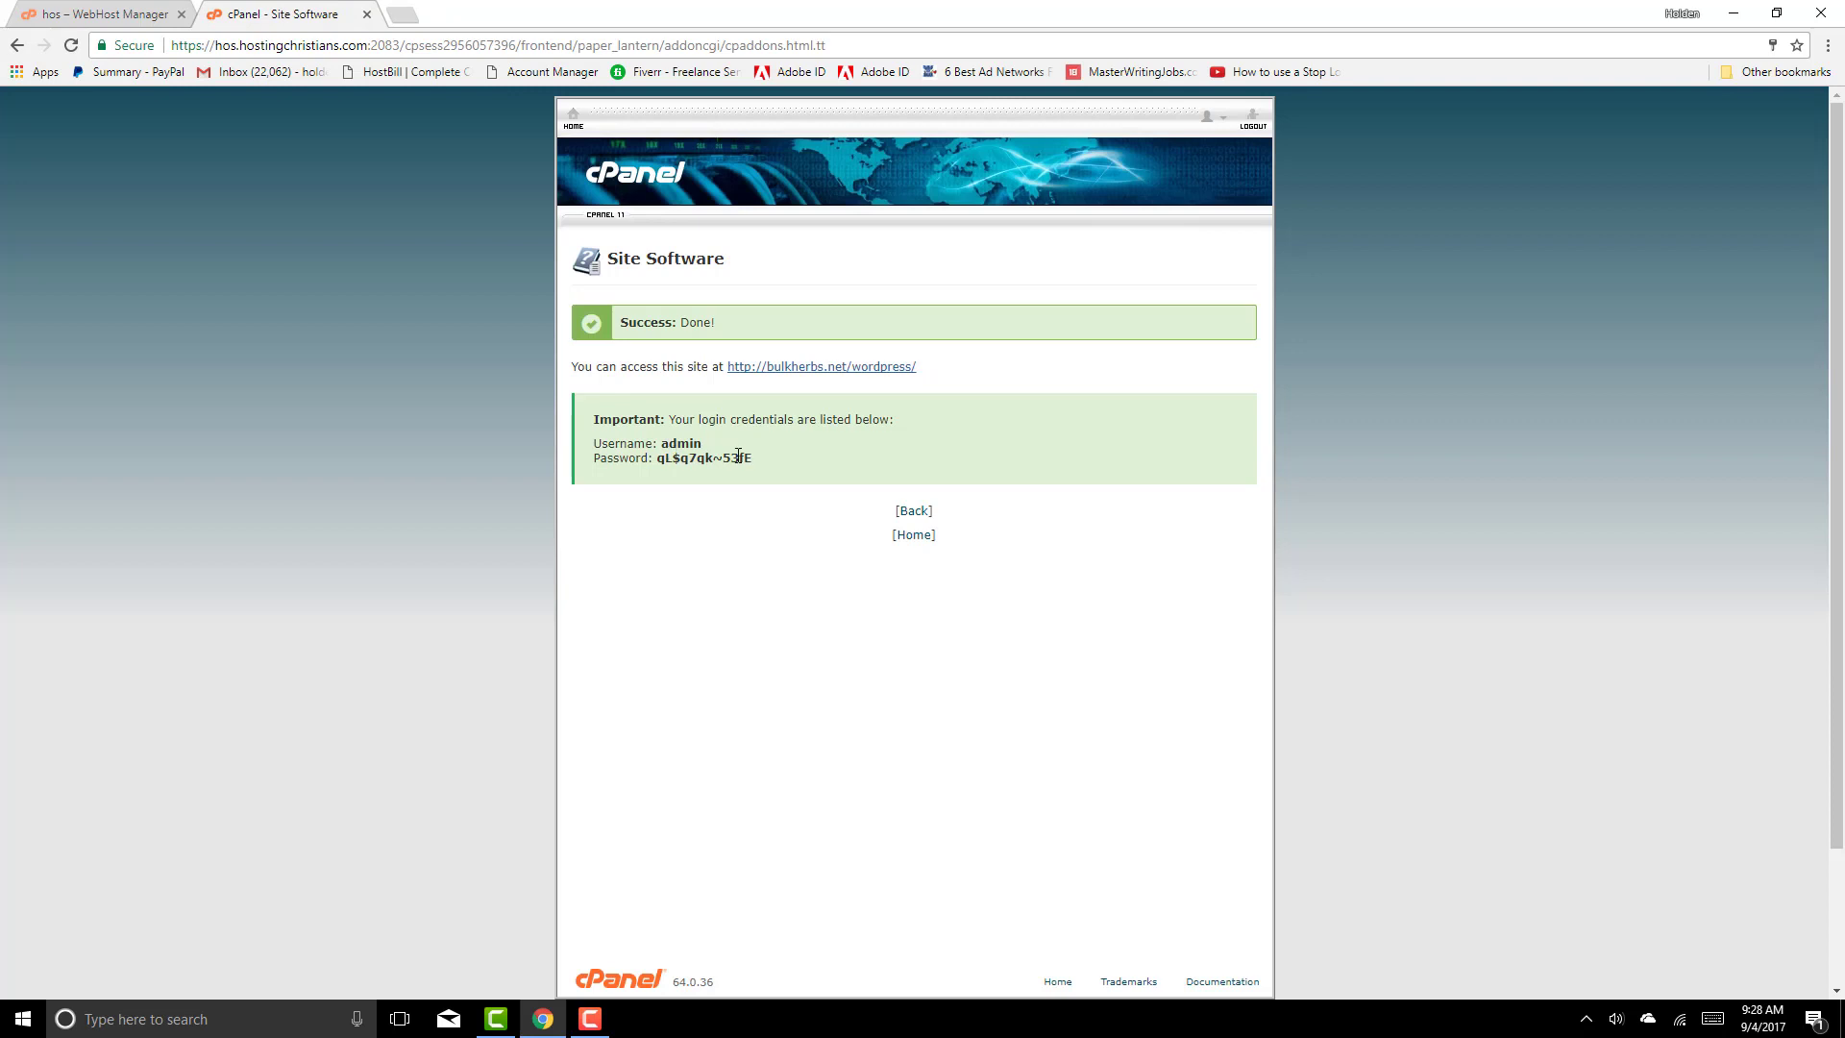